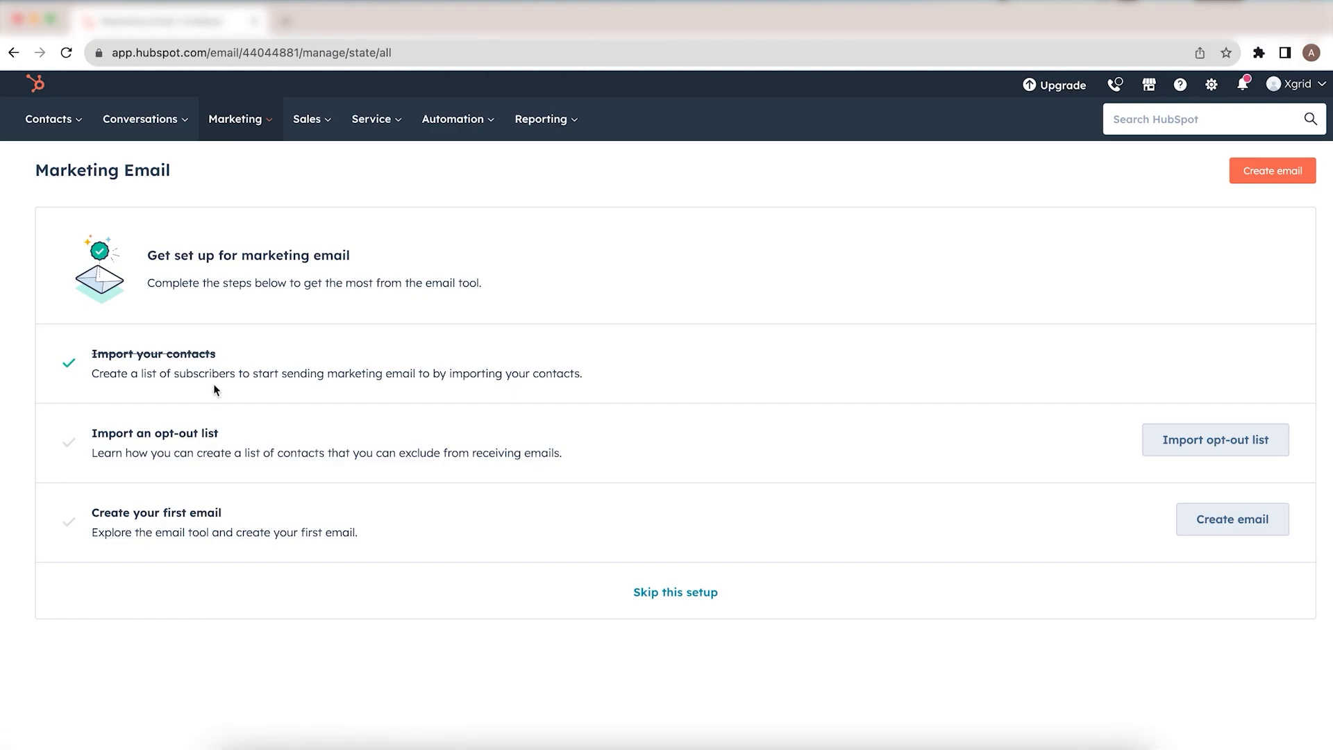
# Step: Mark the opt-out list import as something to do later in the marketing email setup checklist
pyautogui.moveTo(187, 451)
pyautogui.moveTo(218, 351); pyautogui.dragTo(89, 354)
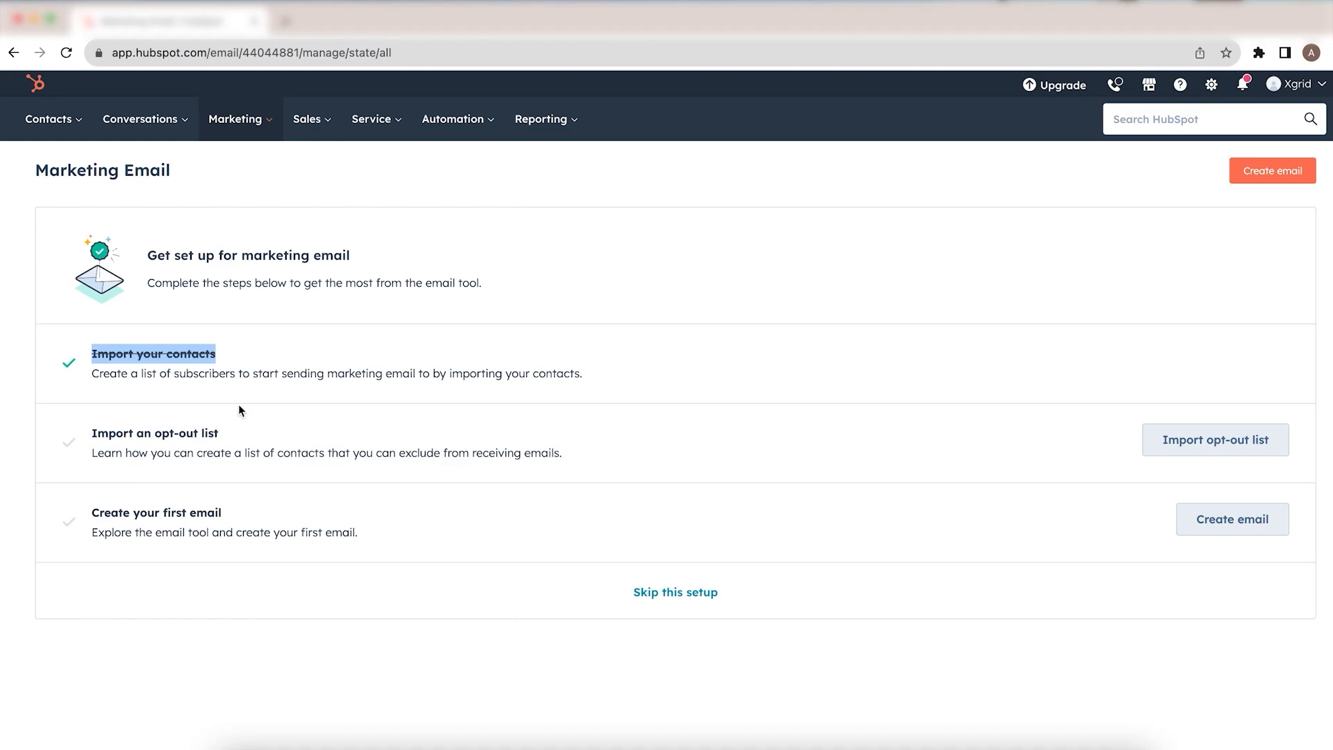
pyautogui.moveTo(219, 435); pyautogui.dragTo(157, 432)
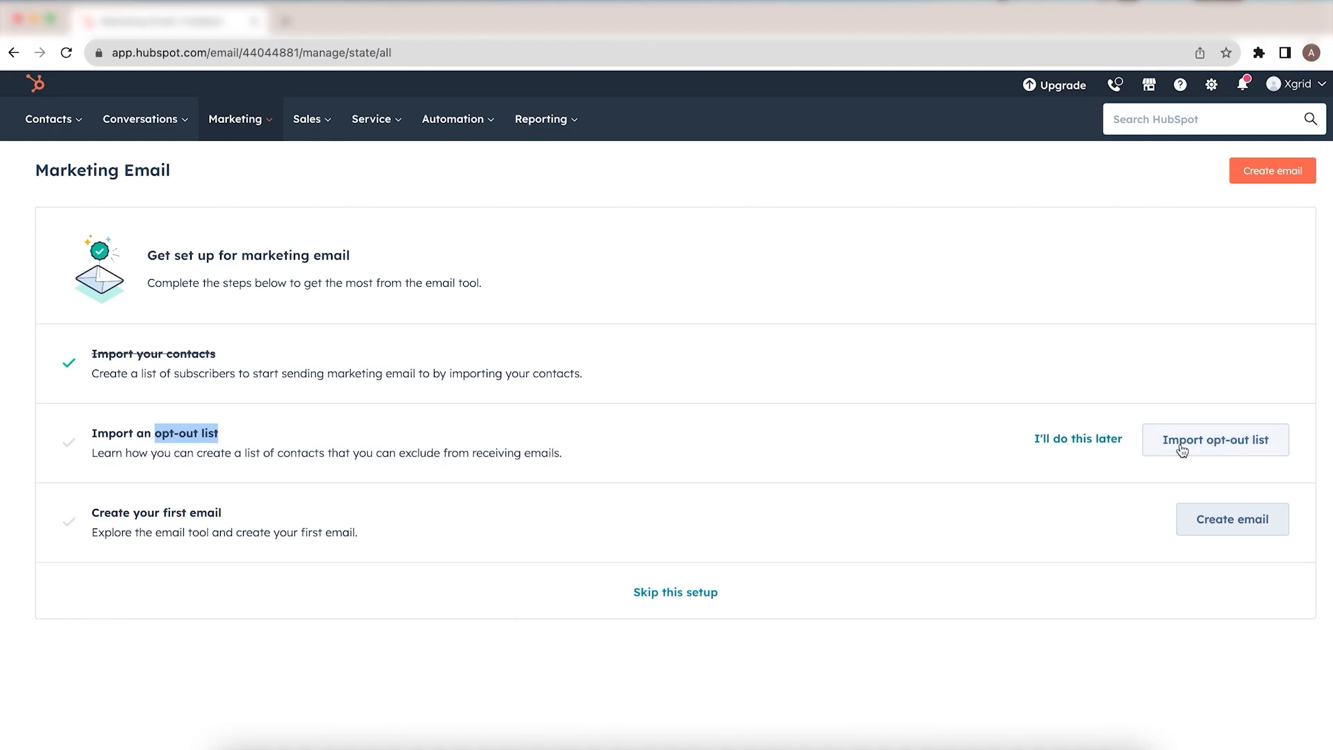
pyautogui.click(1075, 443)
pyautogui.moveTo(1107, 555)
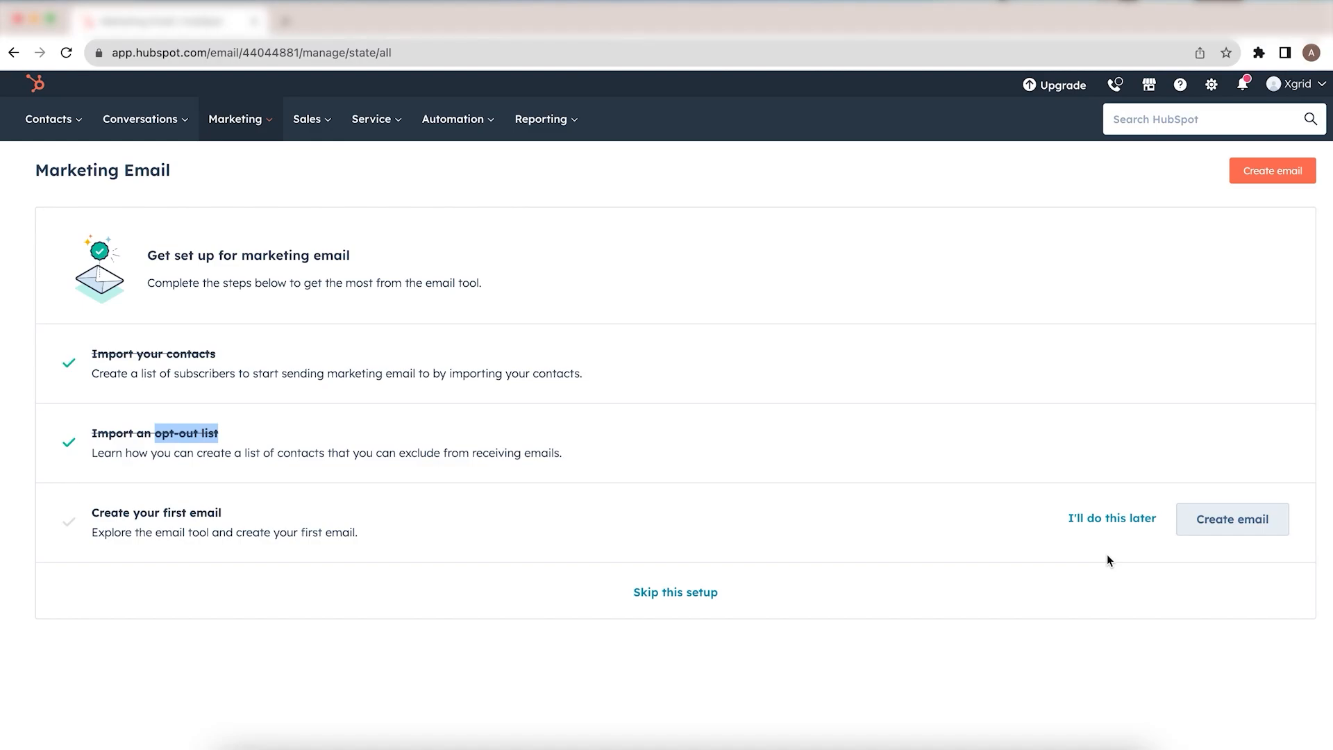
# Step: Create a new email from the Welcome template and close the guided tour
pyautogui.click(1248, 530)
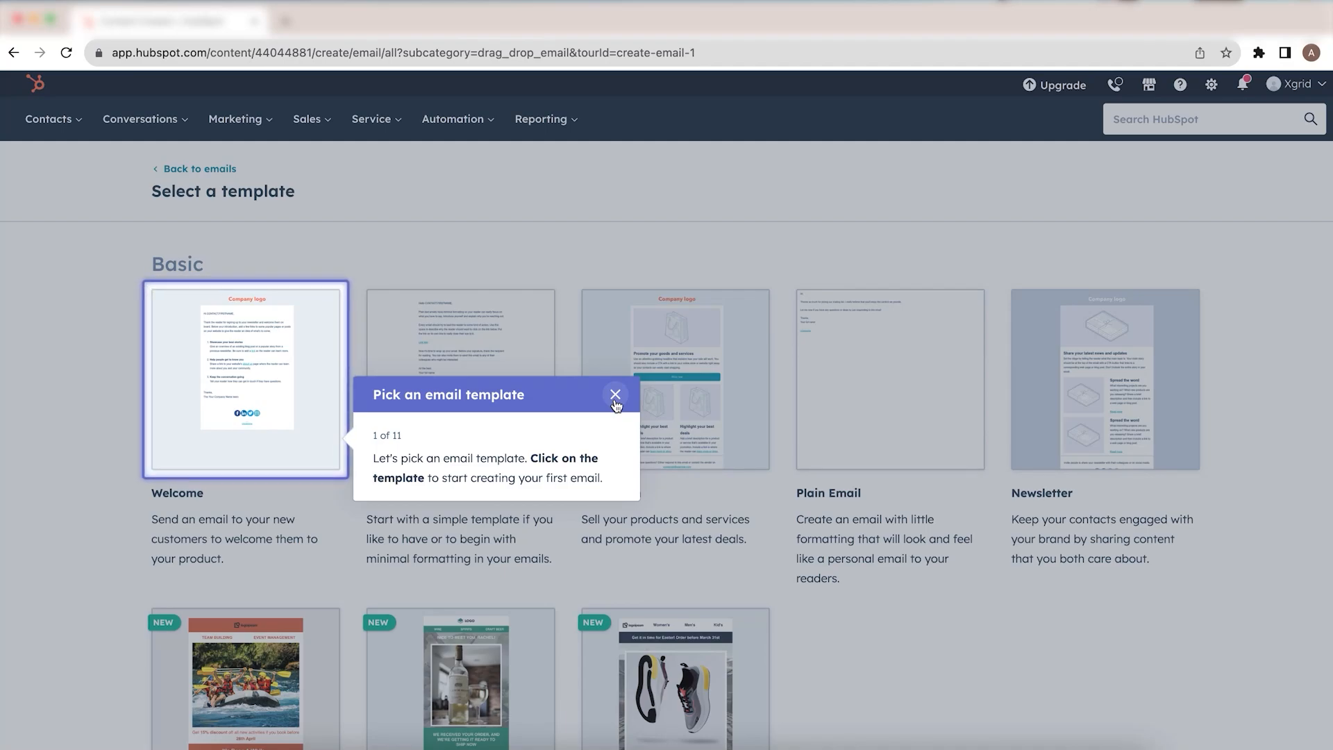
pyautogui.click(293, 379)
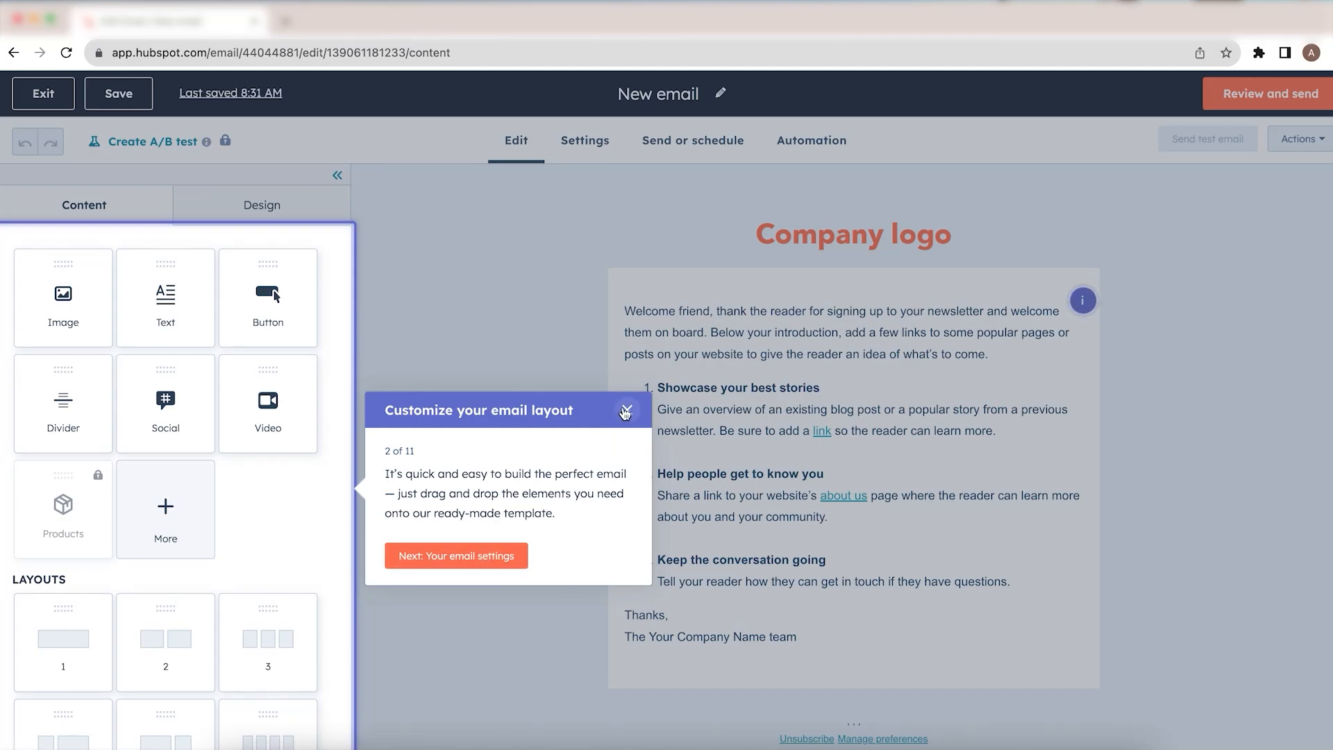
pyautogui.click(625, 411)
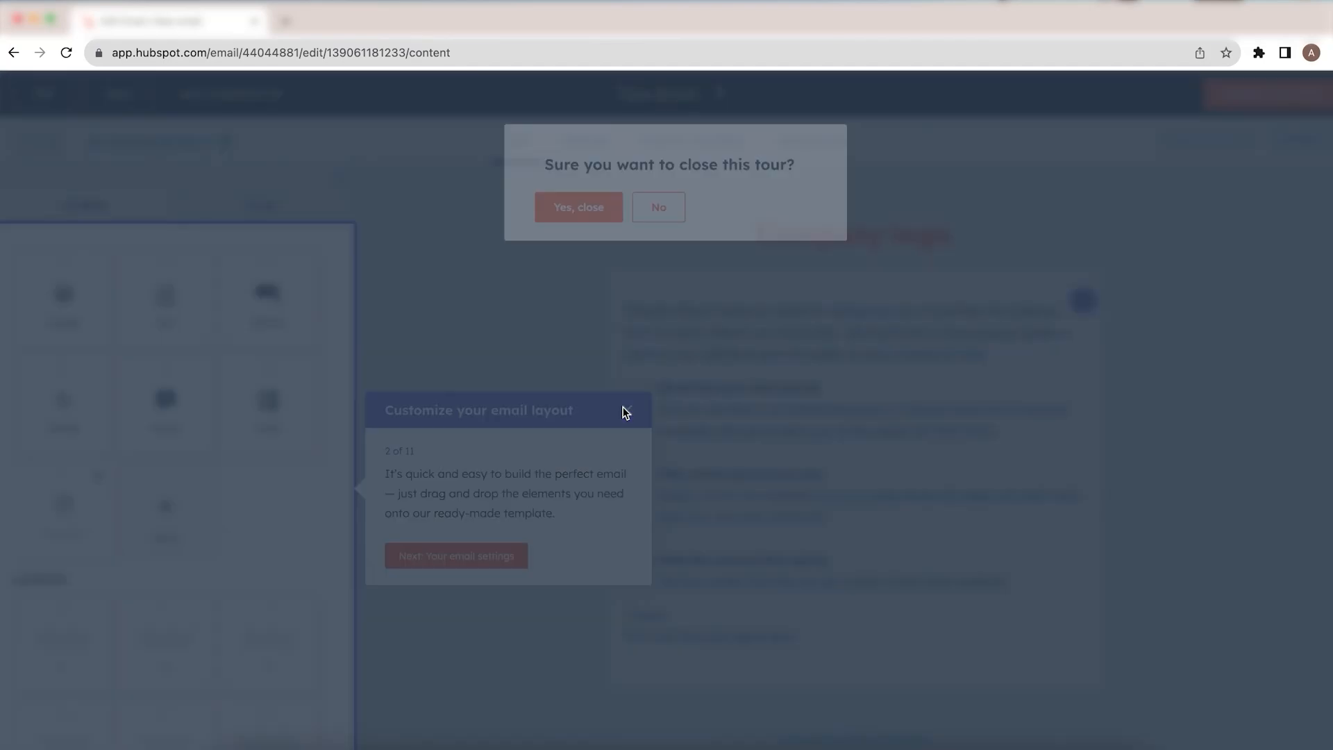
pyautogui.click(597, 222)
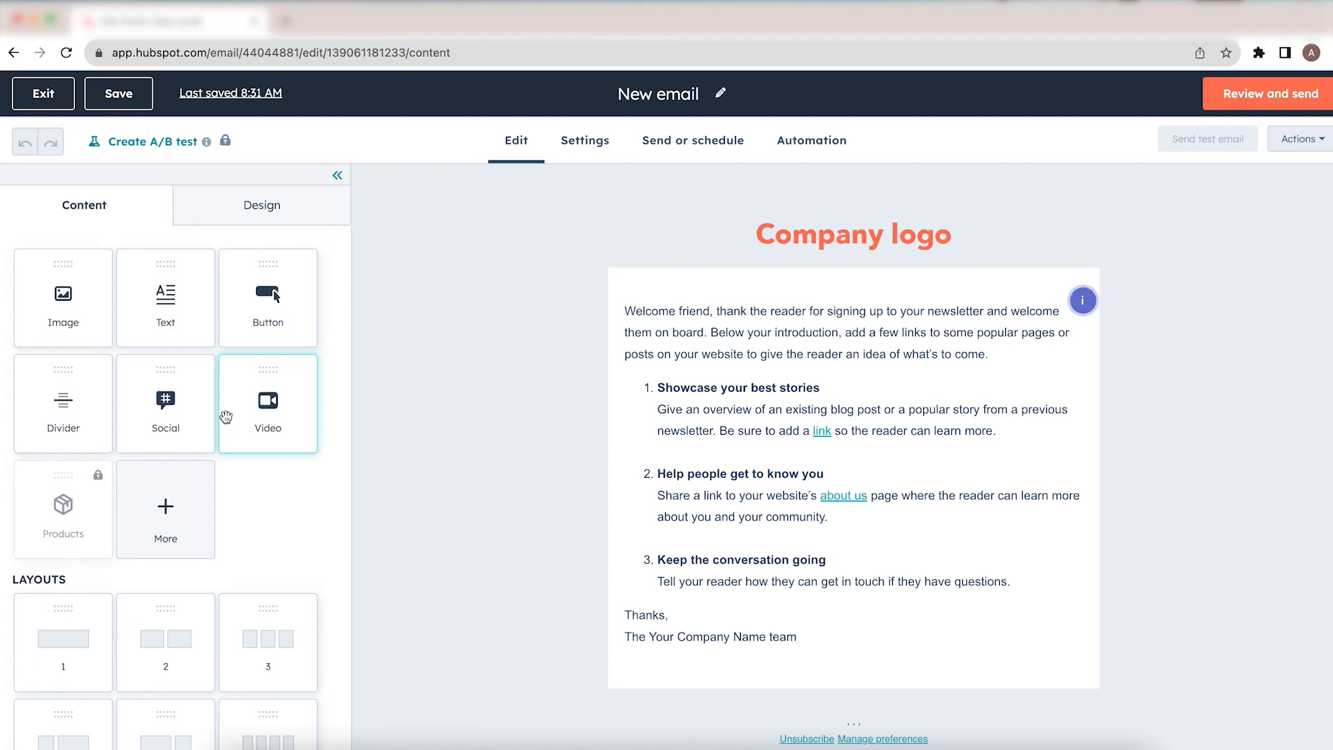
# Step: Add an Image module above the welcome text block in the email
pyautogui.click(658, 409)
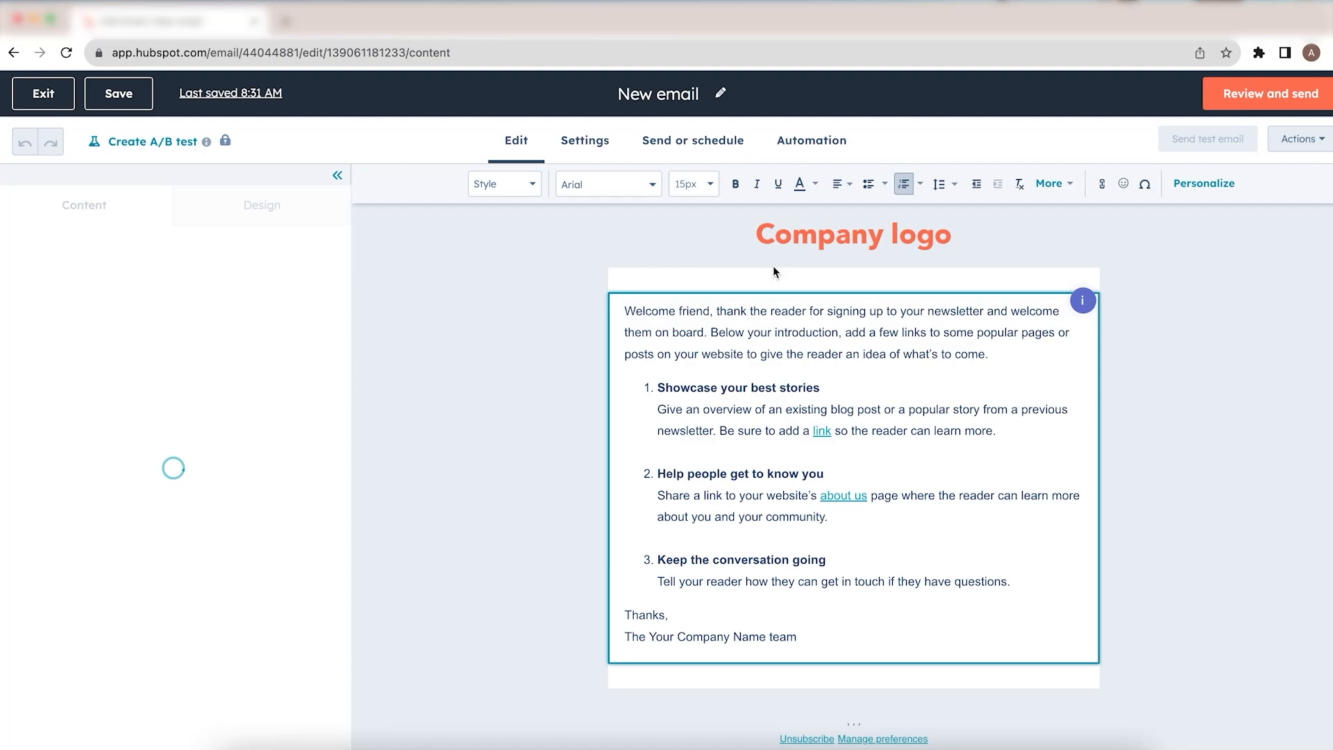
pyautogui.click(764, 223)
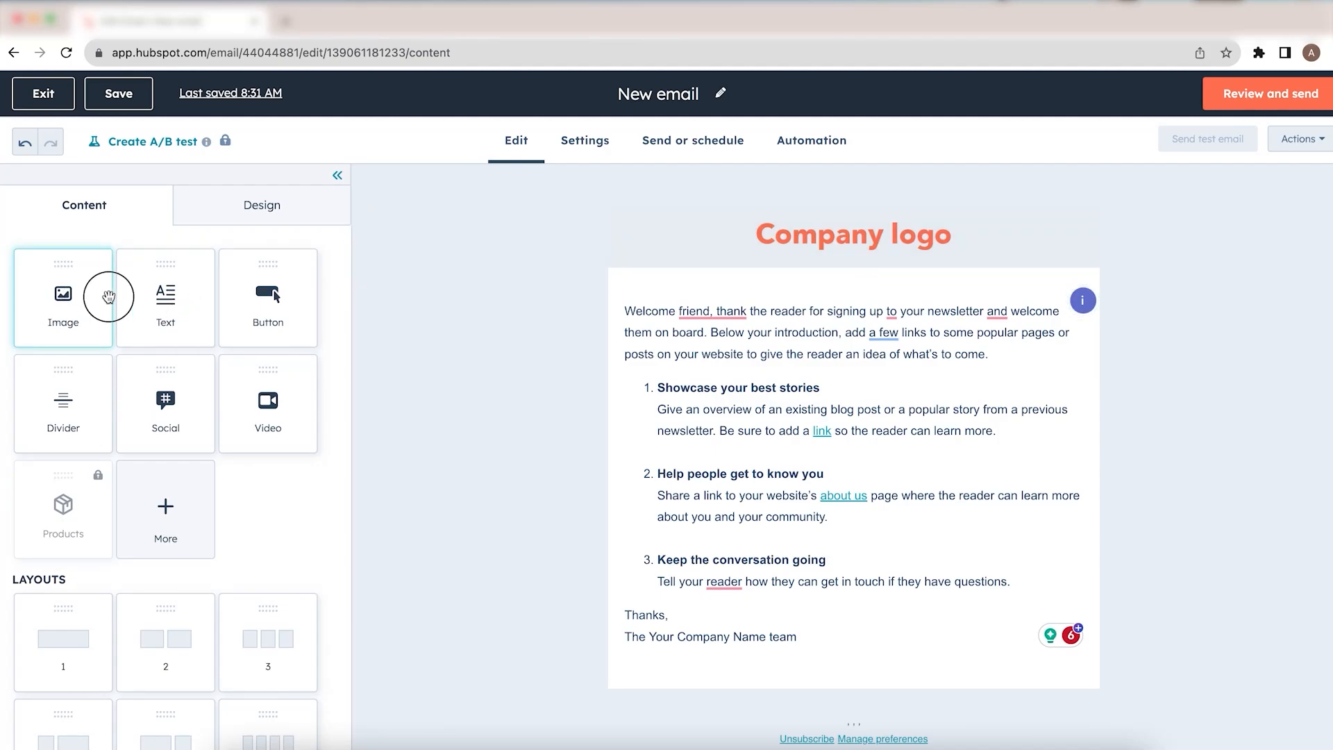
pyautogui.moveTo(108, 297); pyautogui.dragTo(634, 285)
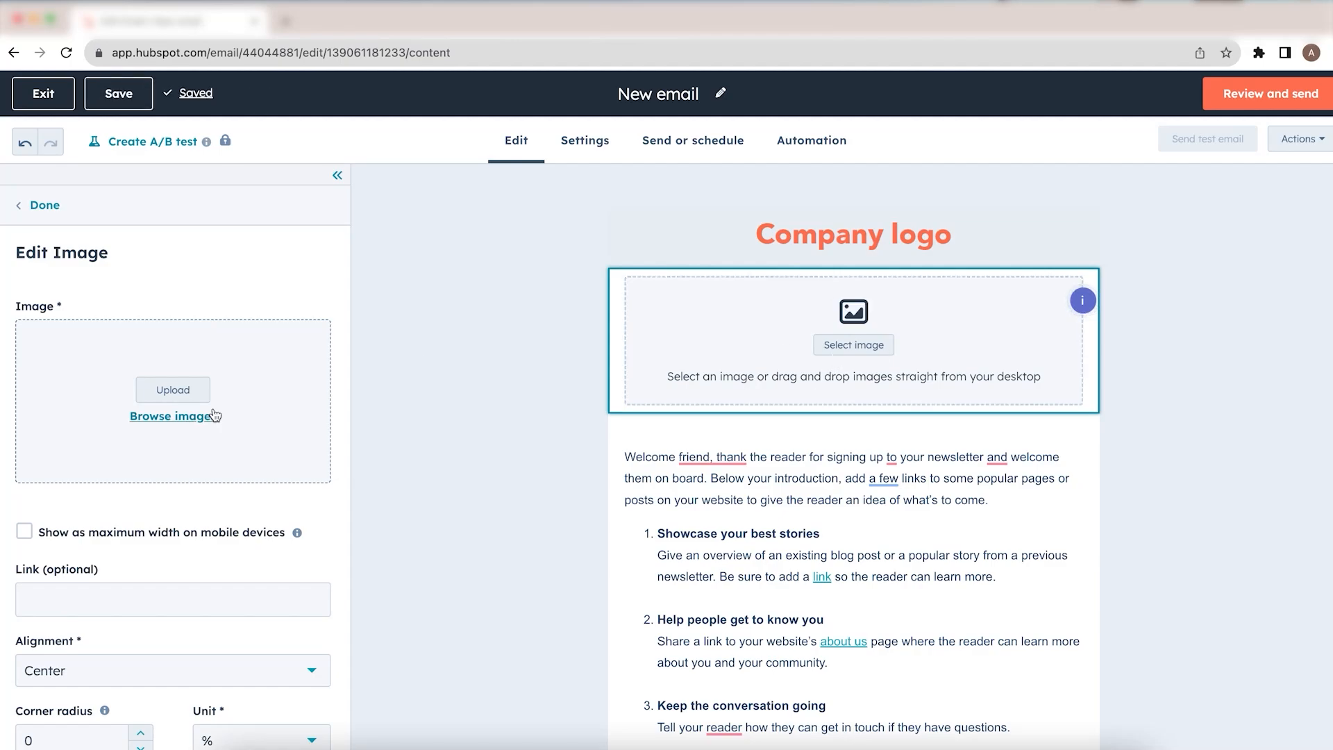
# Step: Open the image browser for the module and preview images from the URL xgrid.co
pyautogui.scroll(-2, 193, 420)
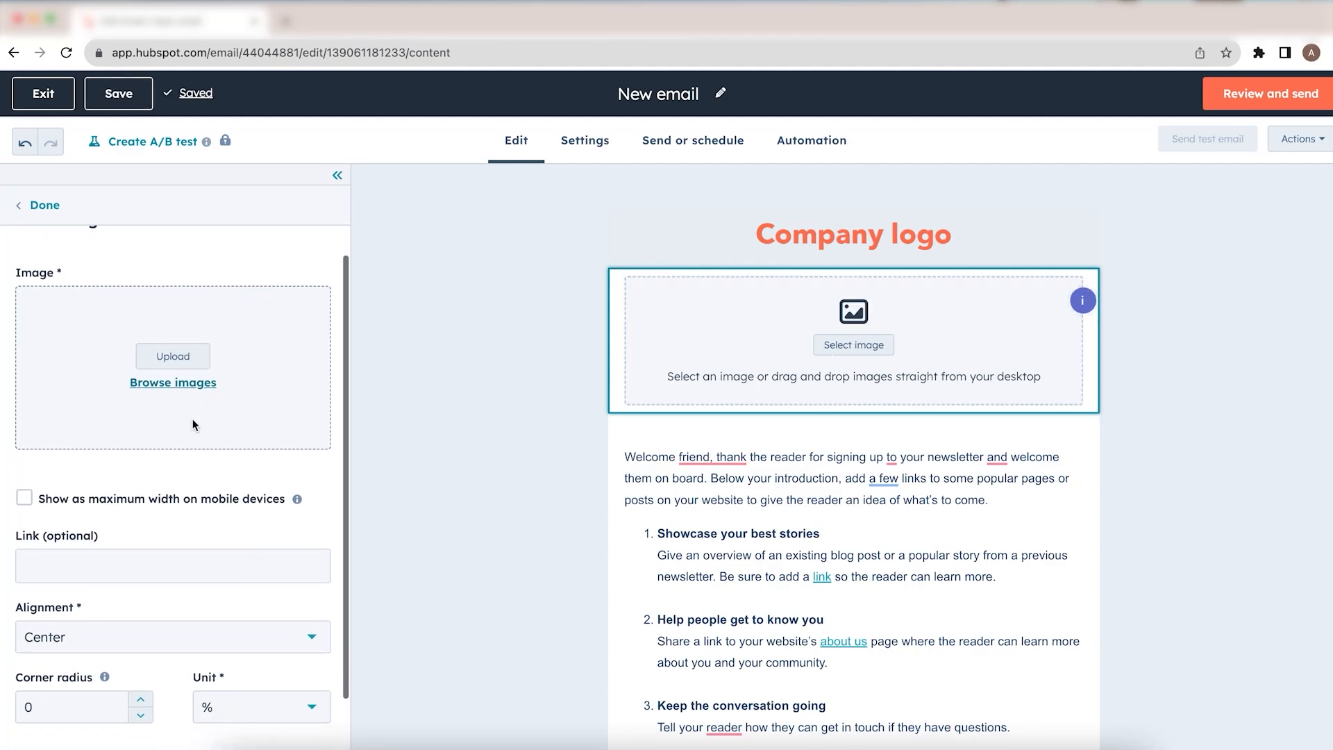
pyautogui.scroll(-2, 193, 420)
pyautogui.scroll(3, 193, 420)
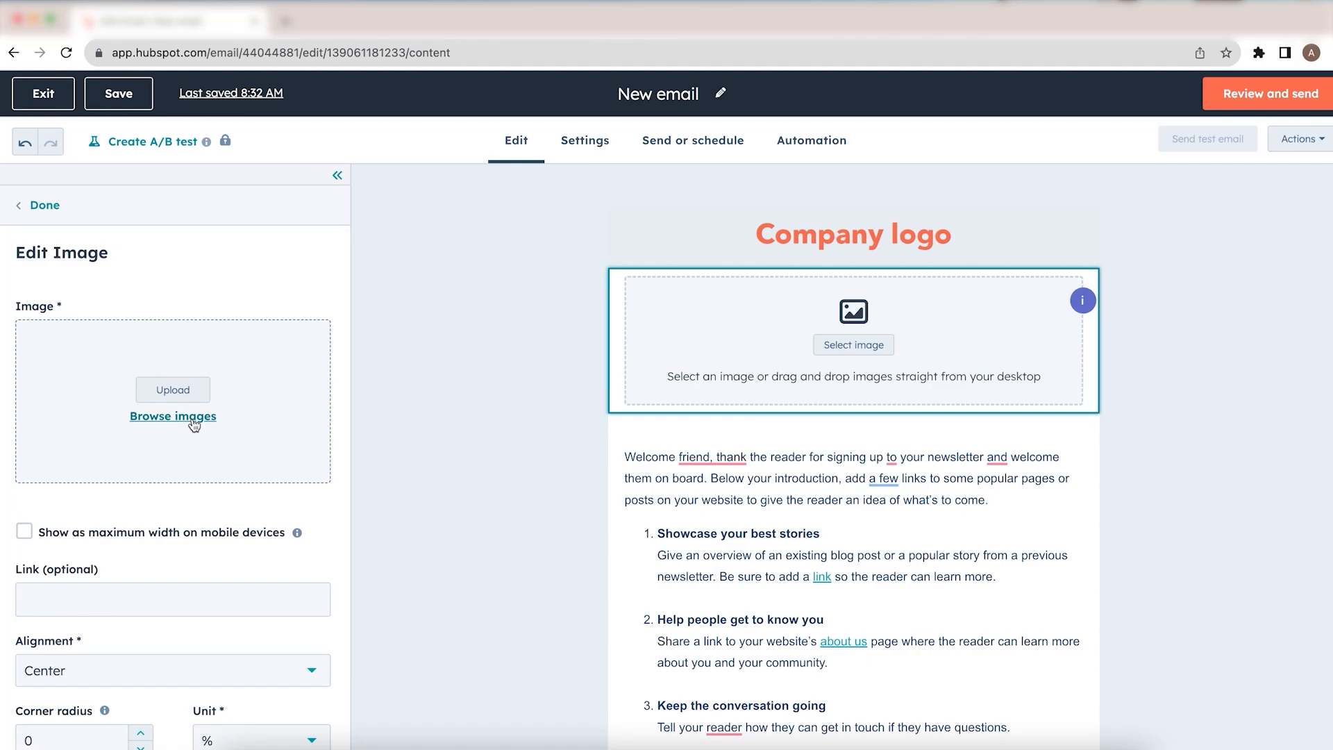
pyautogui.click(194, 418)
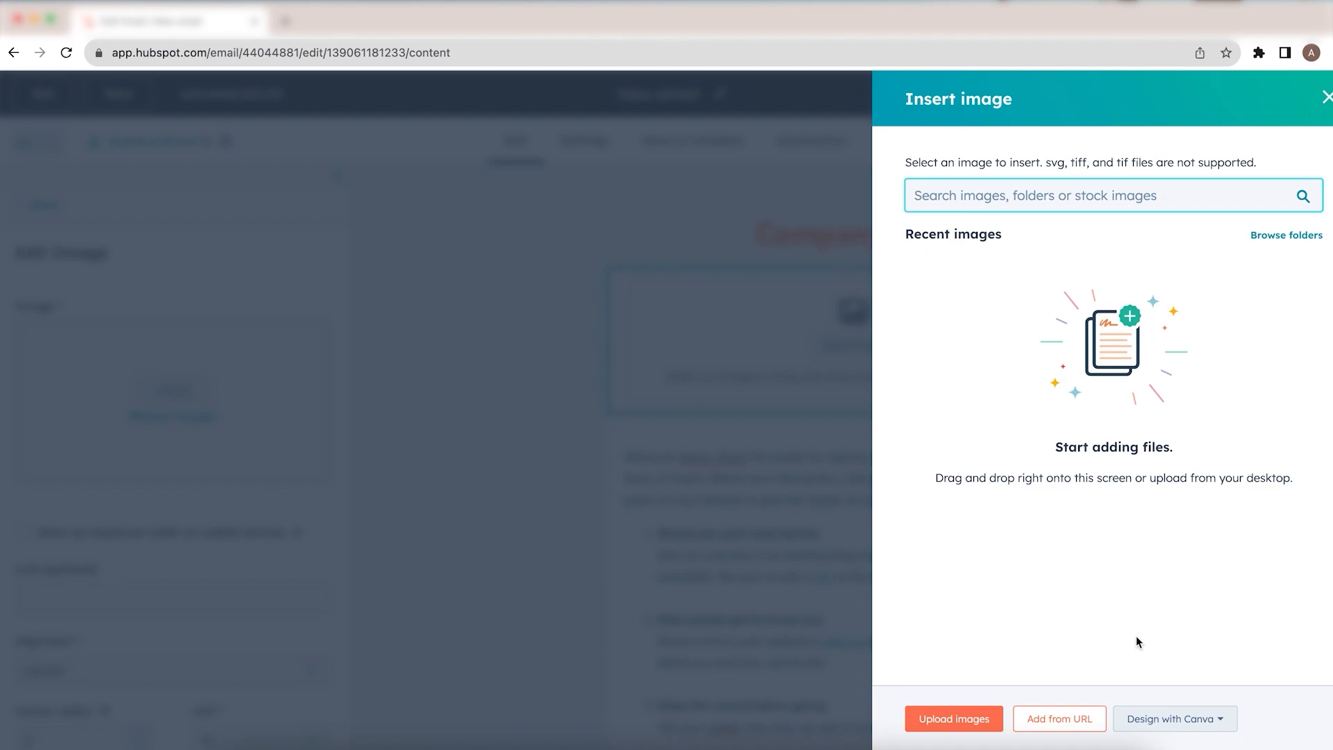
pyautogui.click(1082, 729)
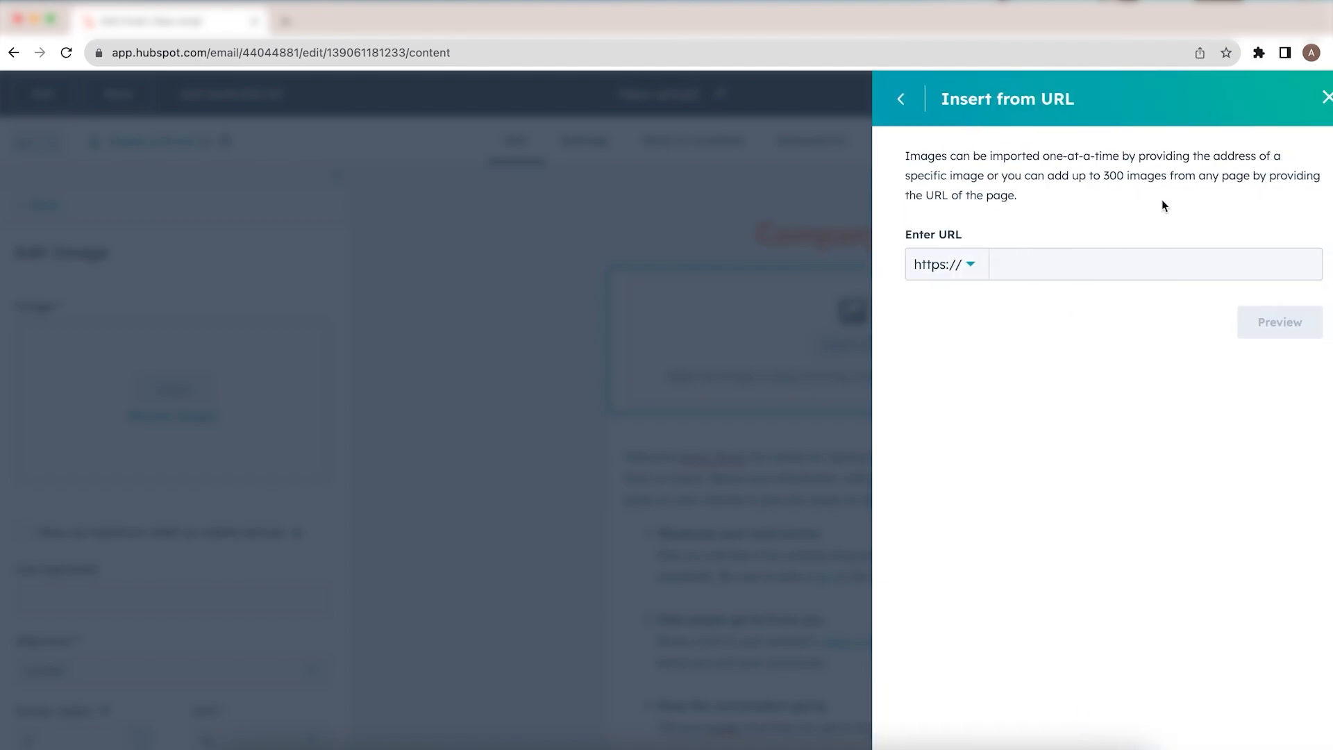
pyautogui.click(1081, 264)
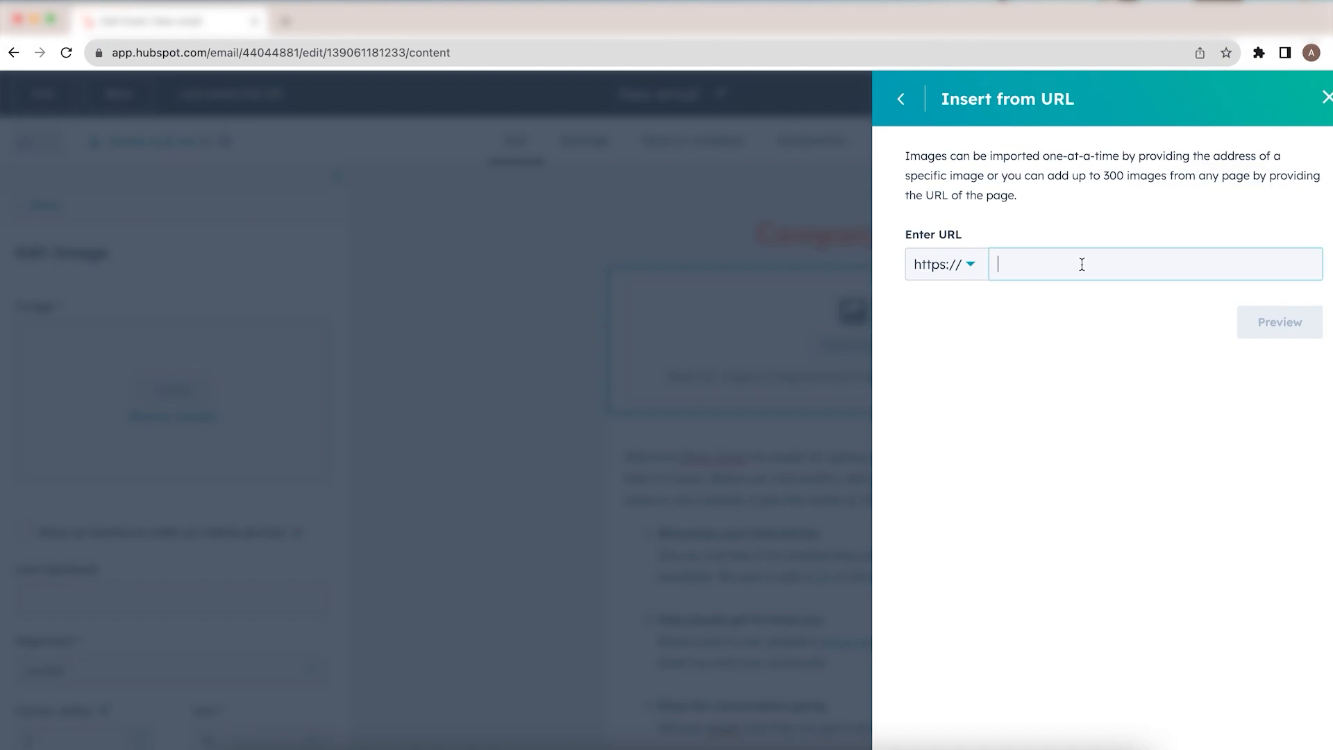
pyautogui.write('xgri')
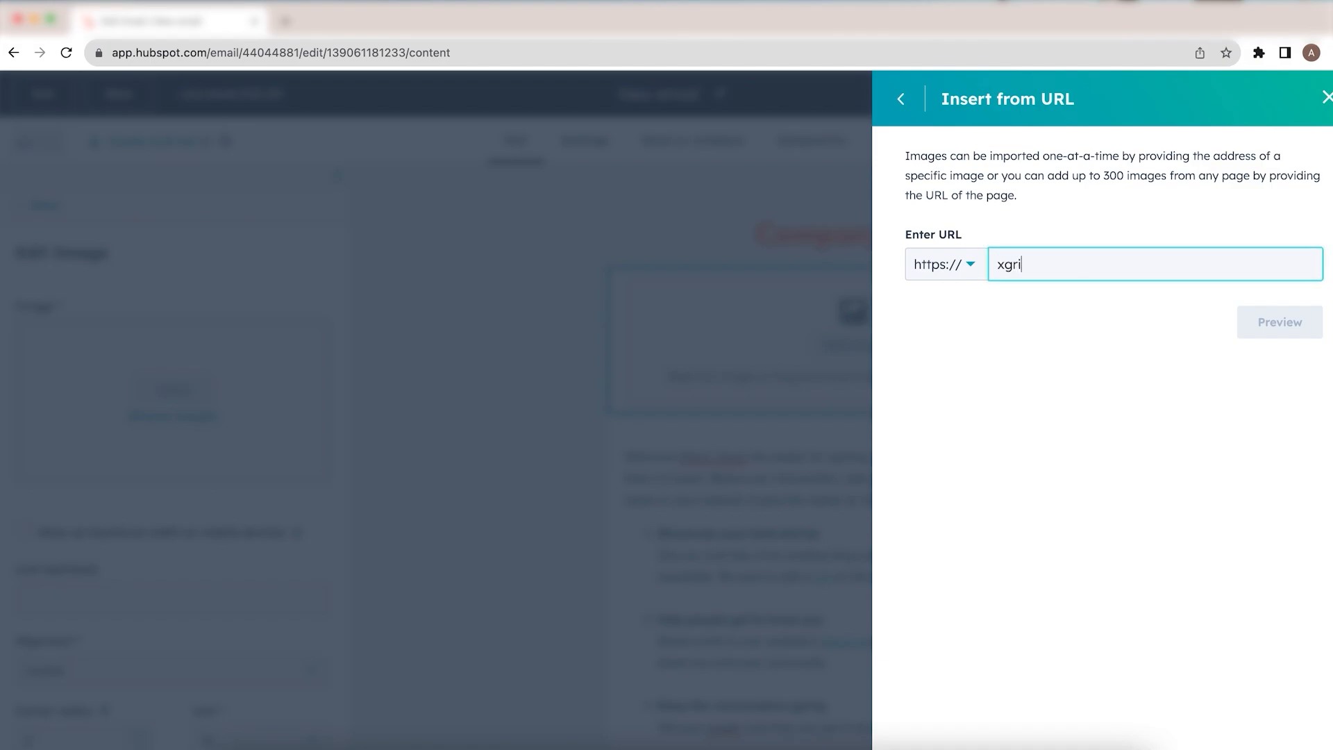
pyautogui.write('d.co')
pyautogui.click(965, 265)
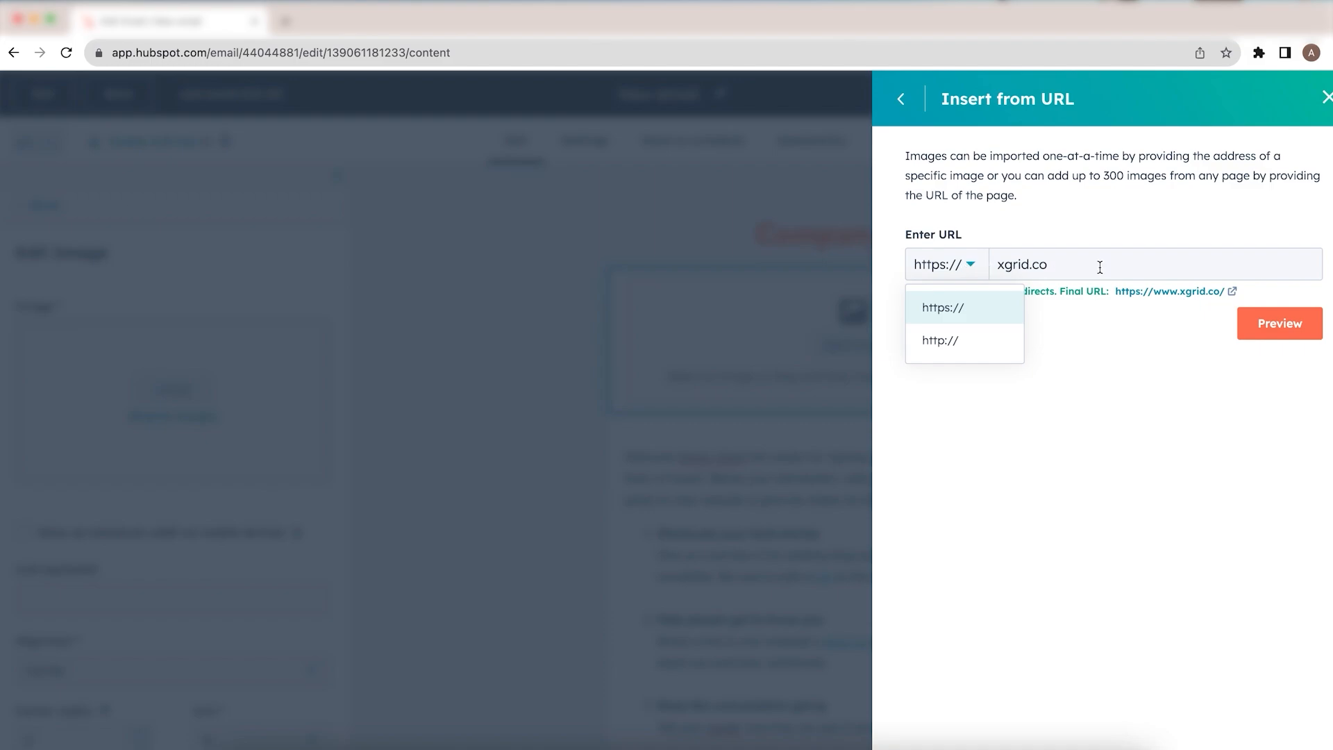
pyautogui.click(1130, 385)
pyautogui.click(1279, 325)
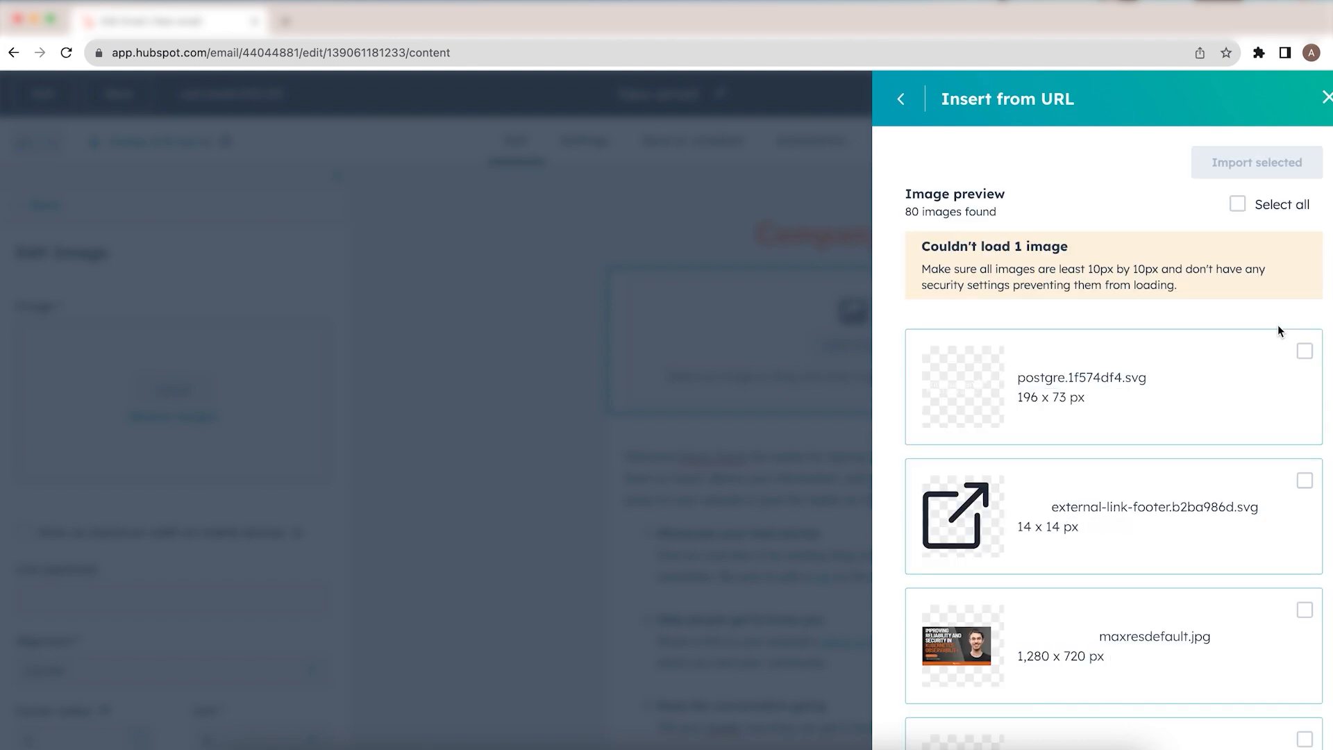
# Step: Import group-pic-last-section.74022a1f.jpg from the previewed images and insert it into the image module
pyautogui.scroll(-4, 1089, 518)
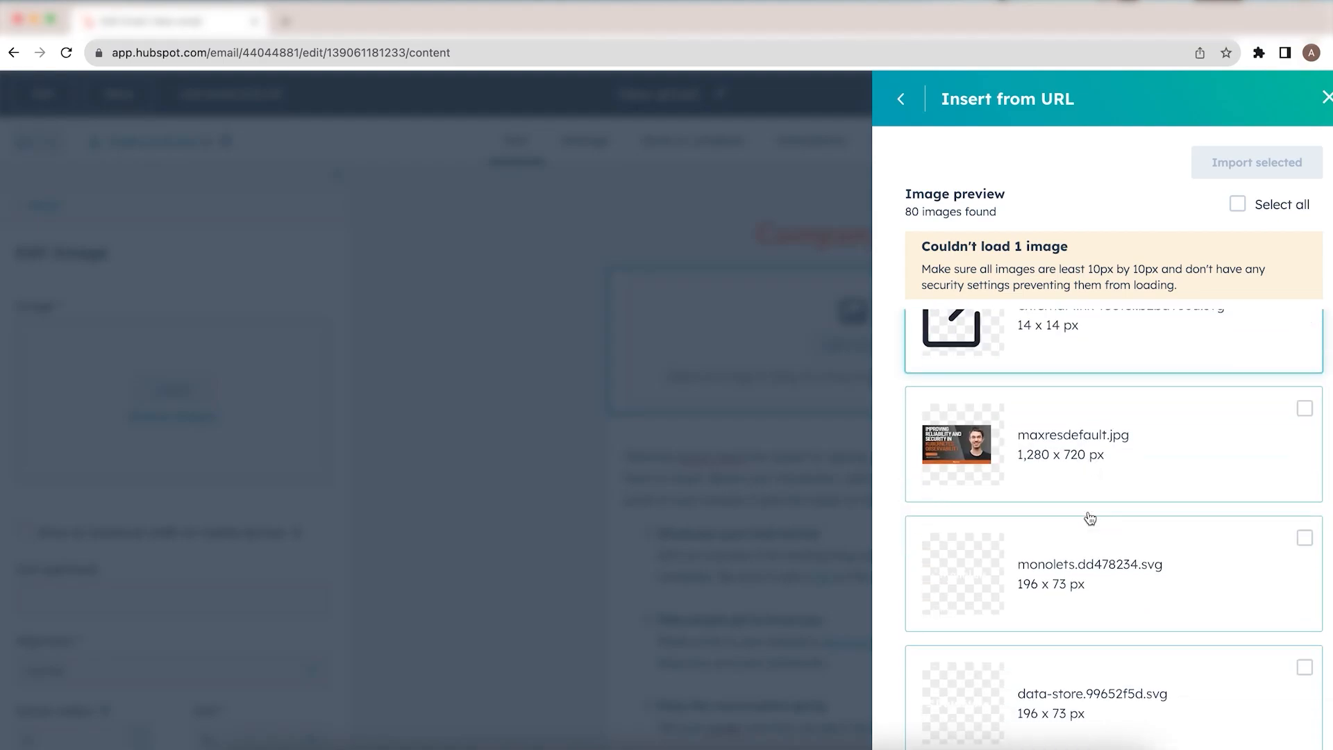
pyautogui.scroll(-3, 1088, 518)
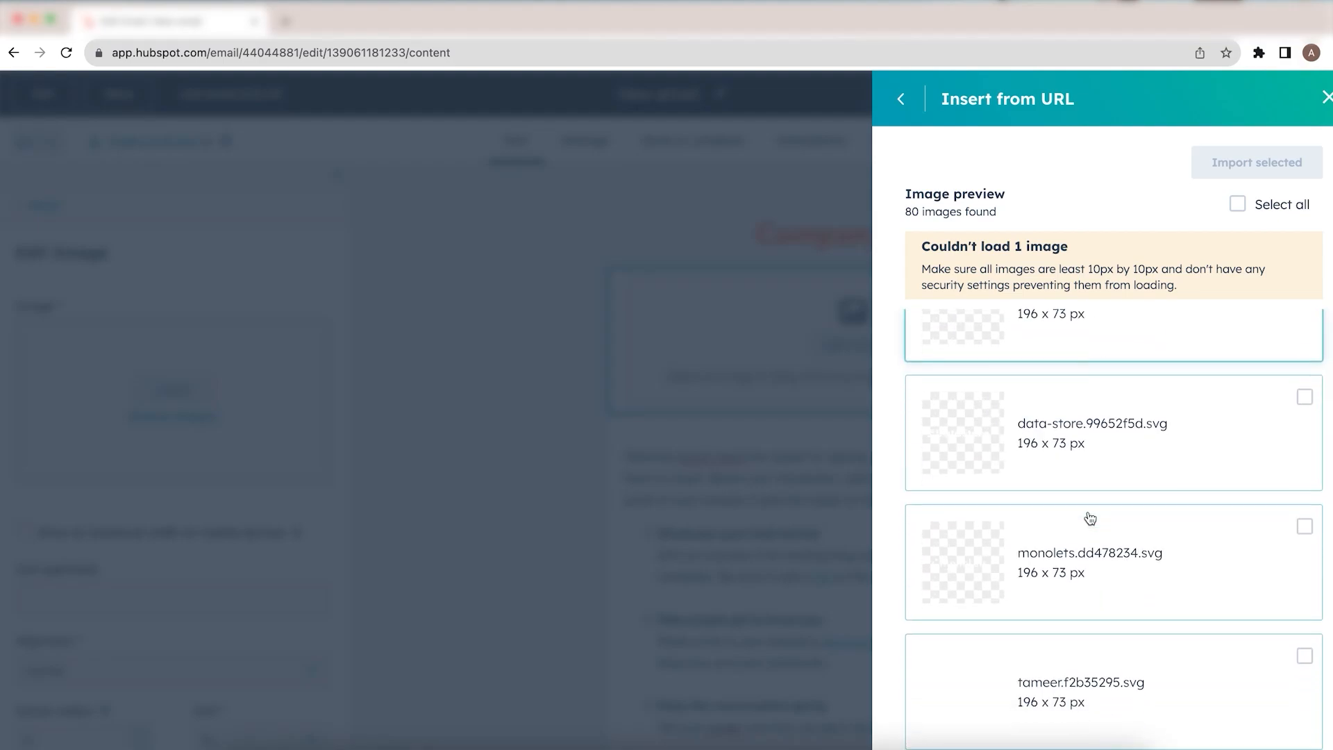
pyautogui.scroll(-4, 1089, 518)
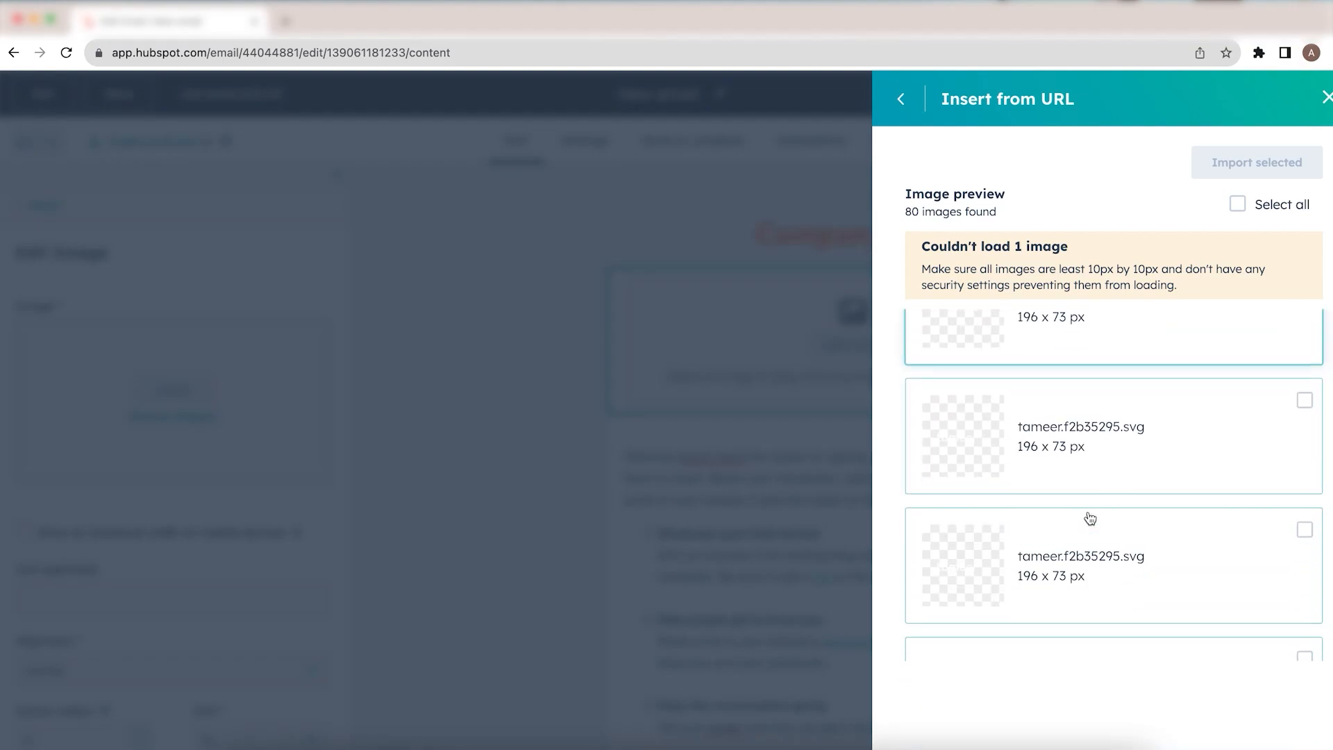
pyautogui.scroll(-5, 1090, 518)
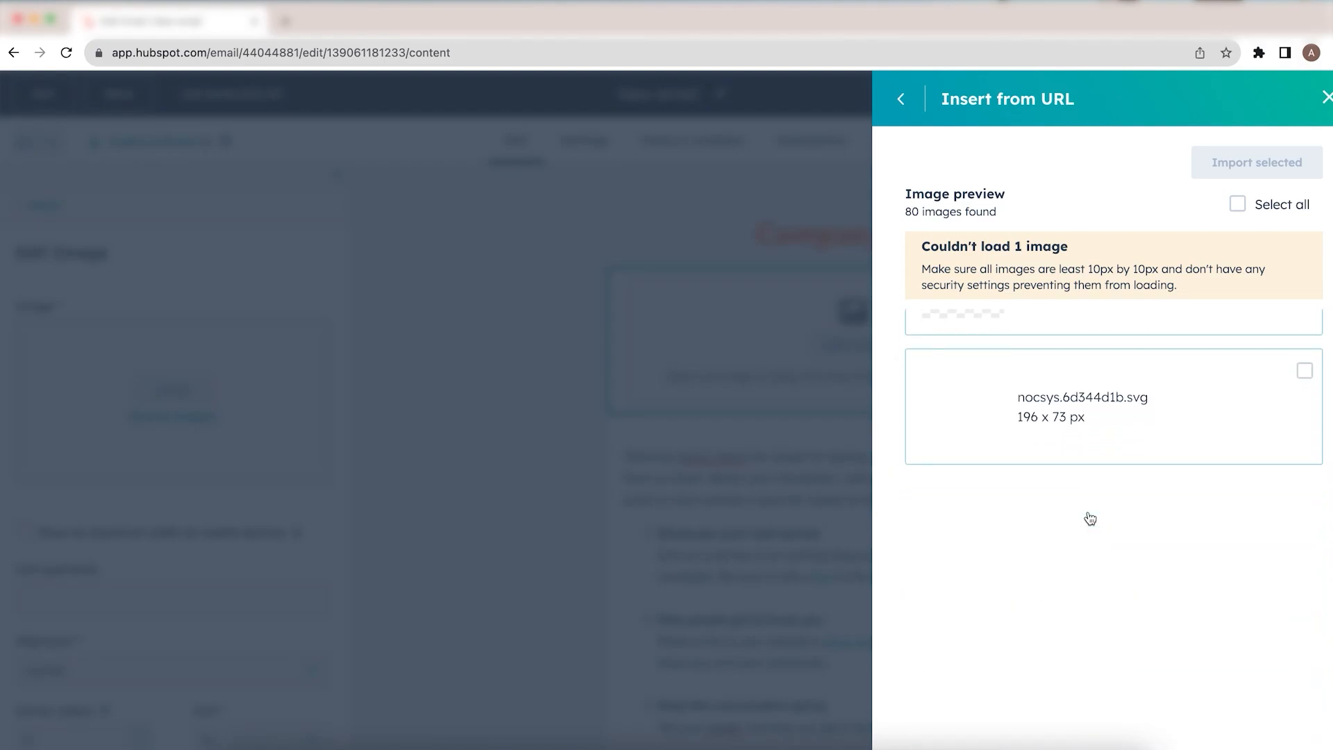
pyautogui.scroll(-3, 1090, 519)
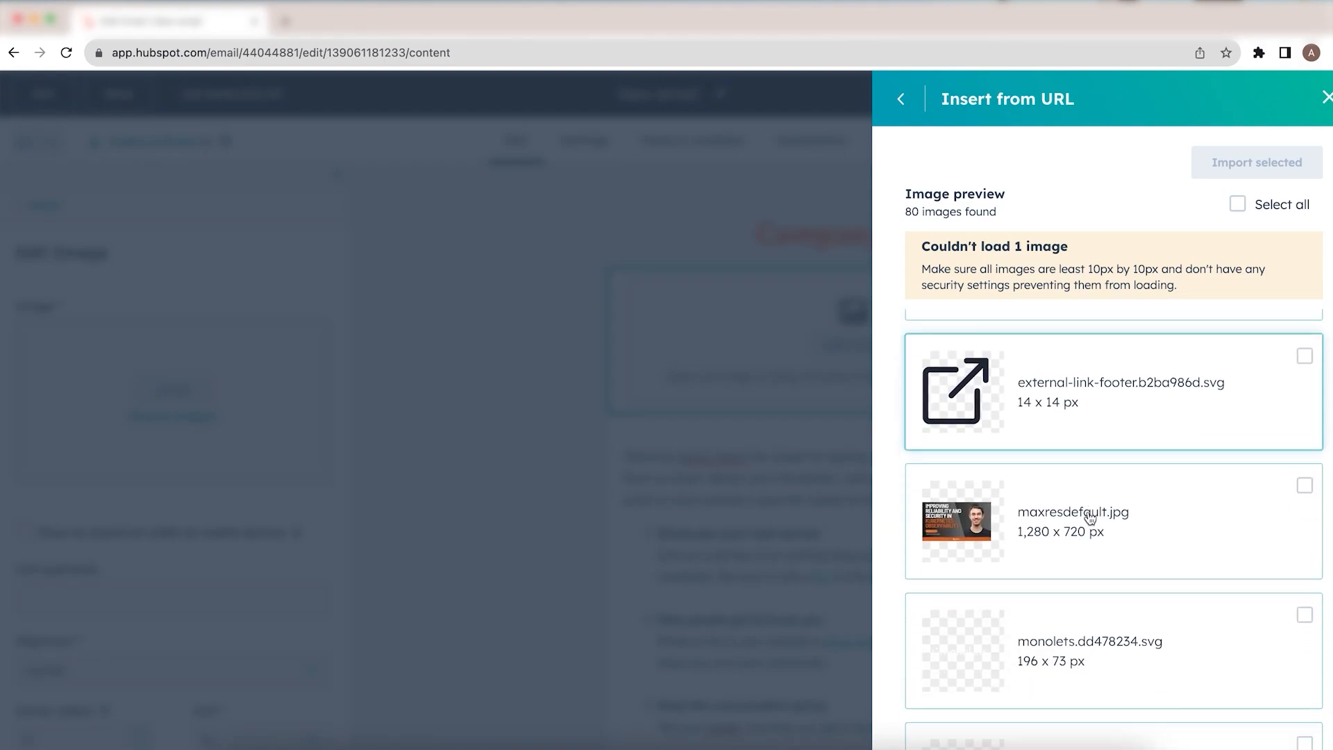
pyautogui.scroll(-5, 1090, 519)
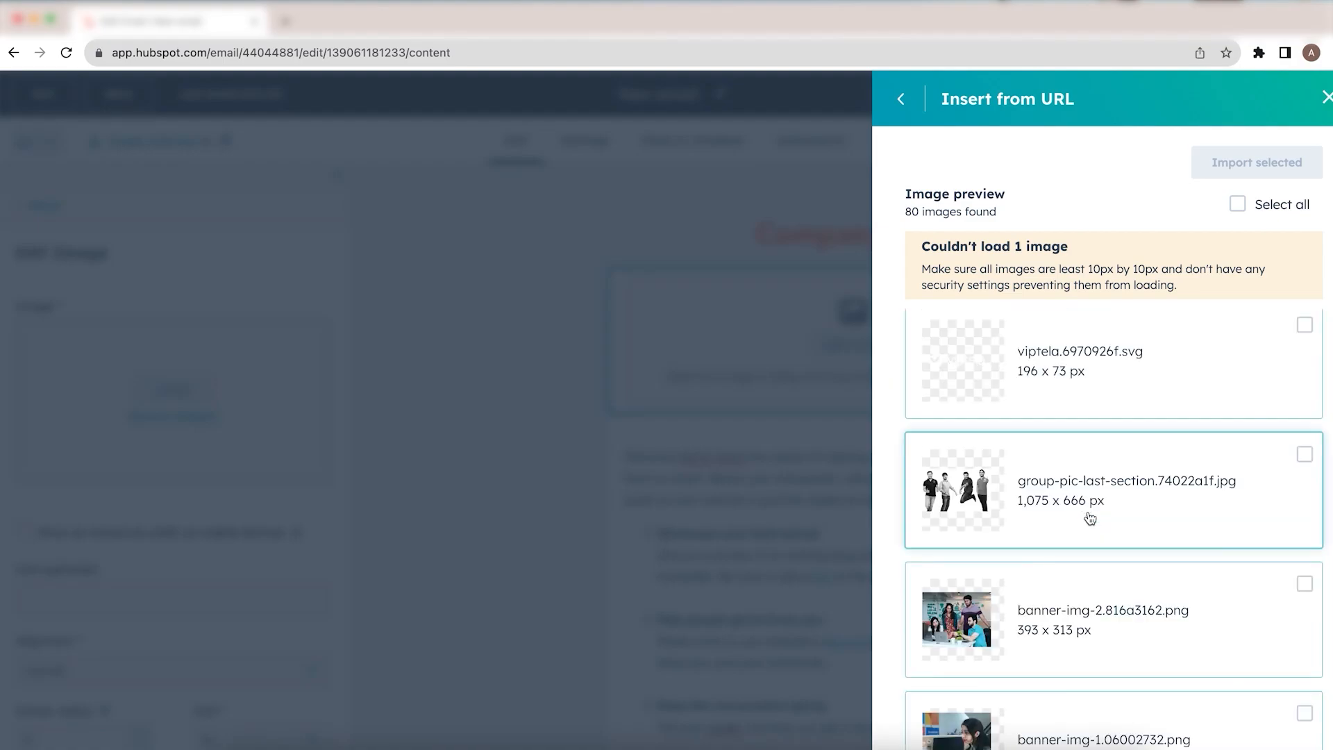
pyautogui.click(976, 506)
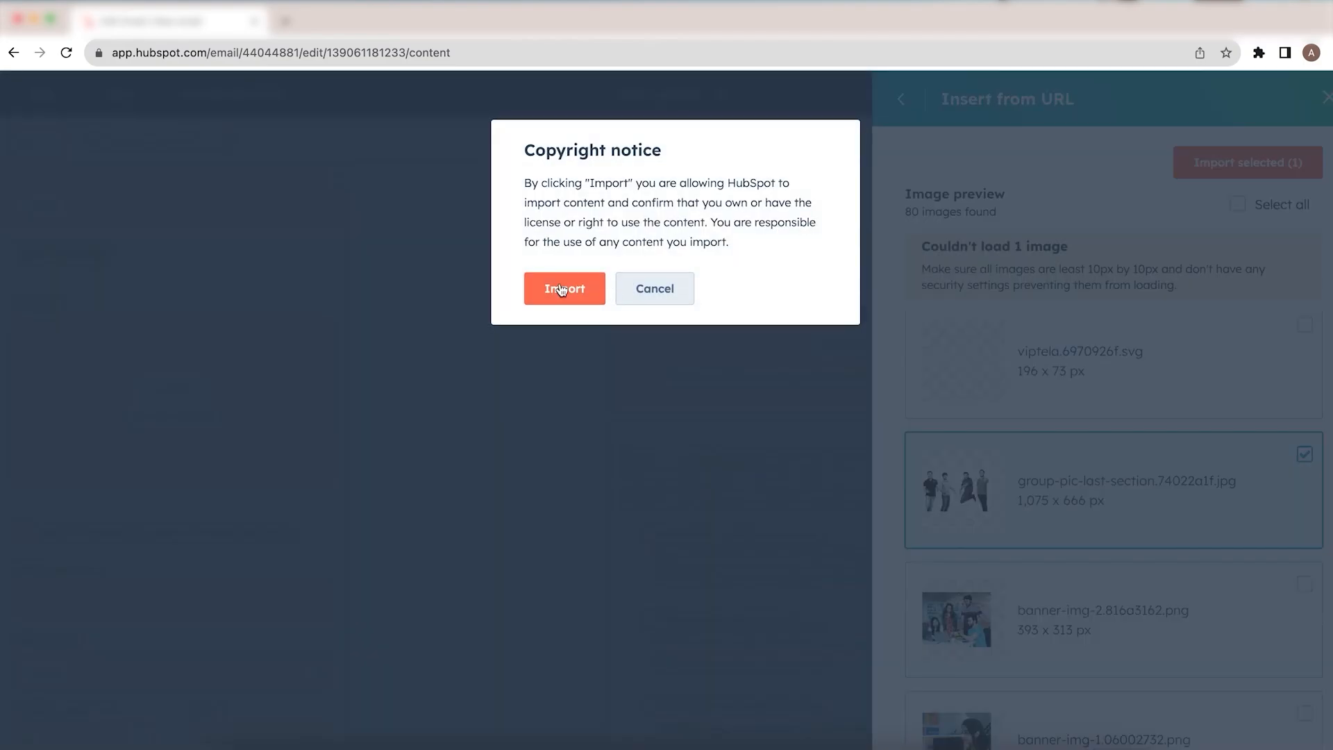
pyautogui.click(564, 291)
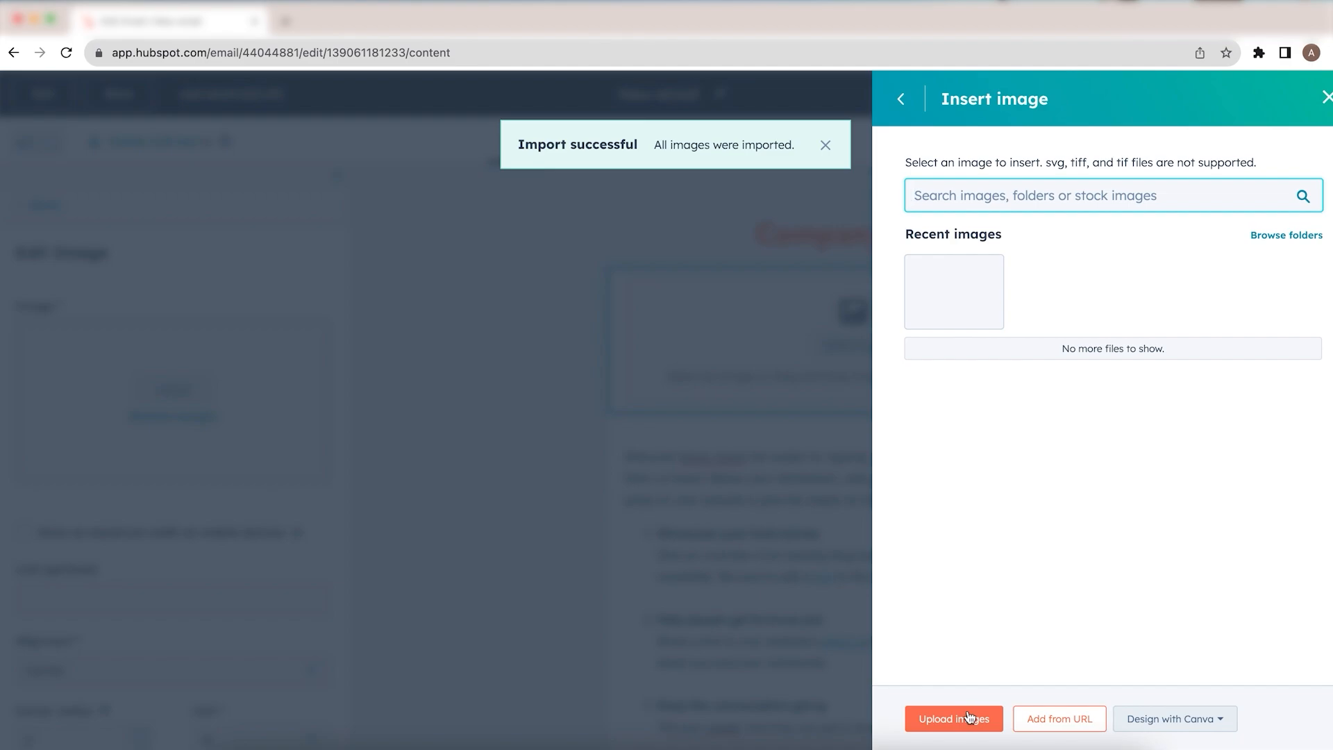
pyautogui.moveTo(975, 297)
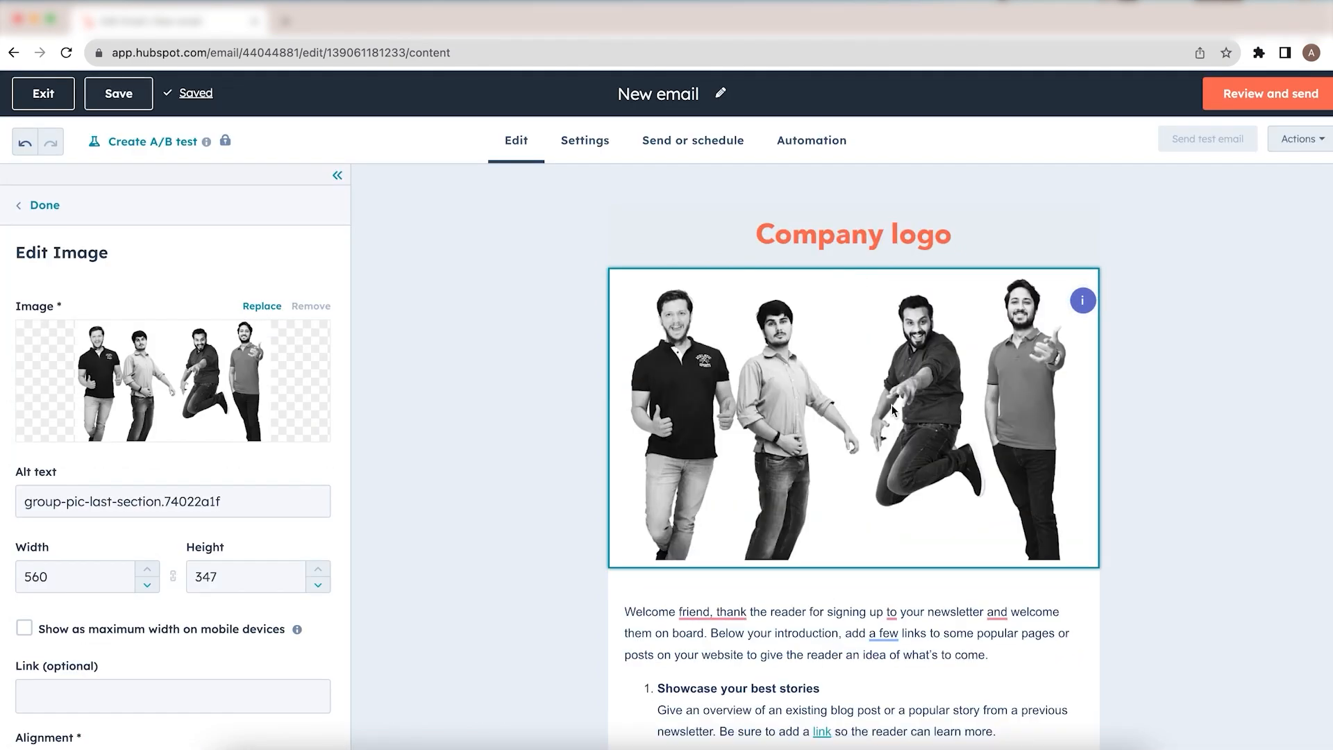
# Step: Review the inserted image in the email and finish editing the image module
pyautogui.scroll(-1, 891, 405)
pyautogui.scroll(-4, 891, 409)
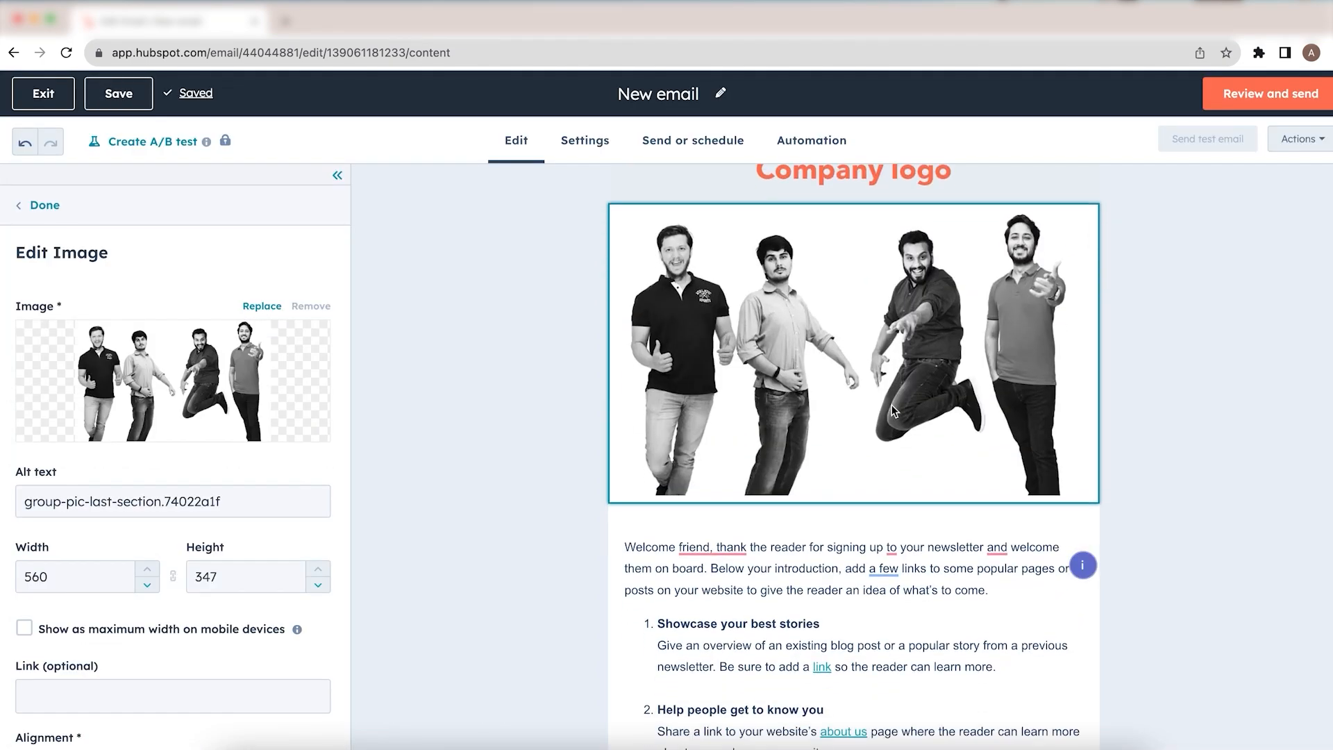
pyautogui.scroll(-5, 892, 407)
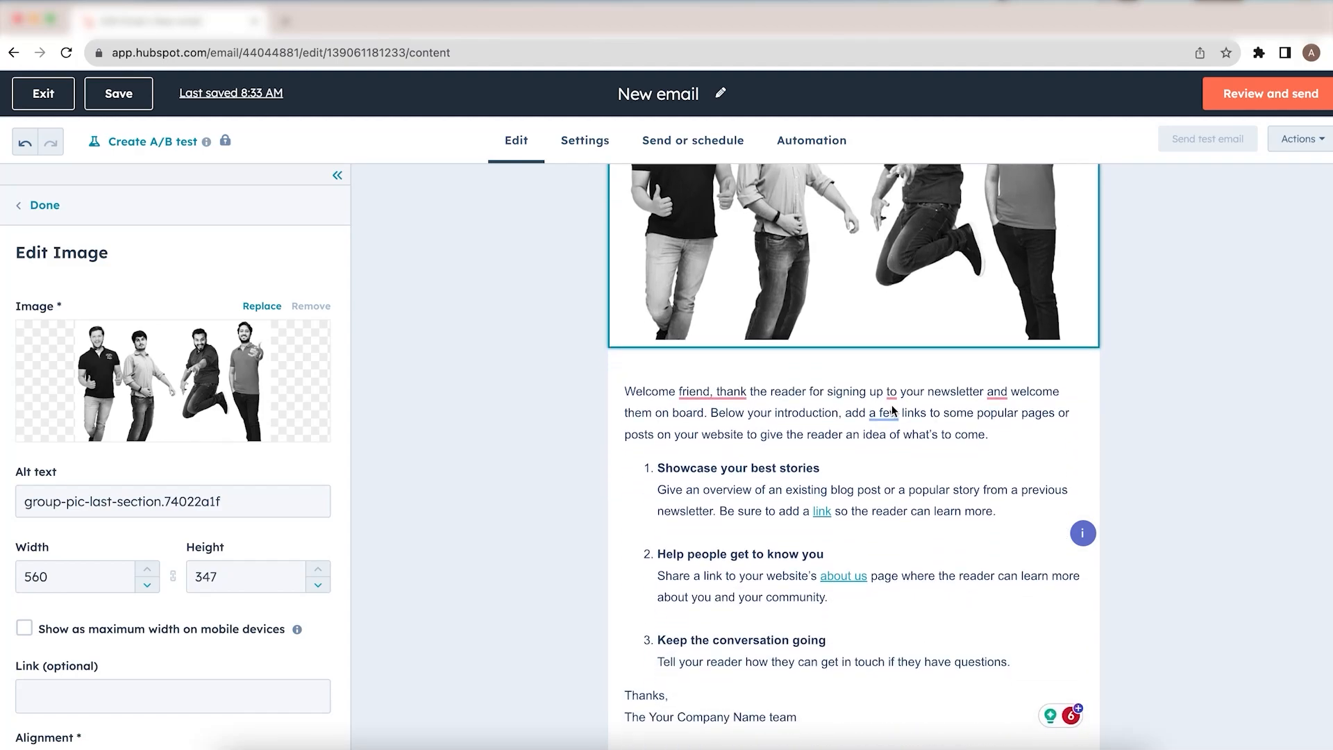
pyautogui.scroll(2, 891, 408)
pyautogui.scroll(2, 891, 405)
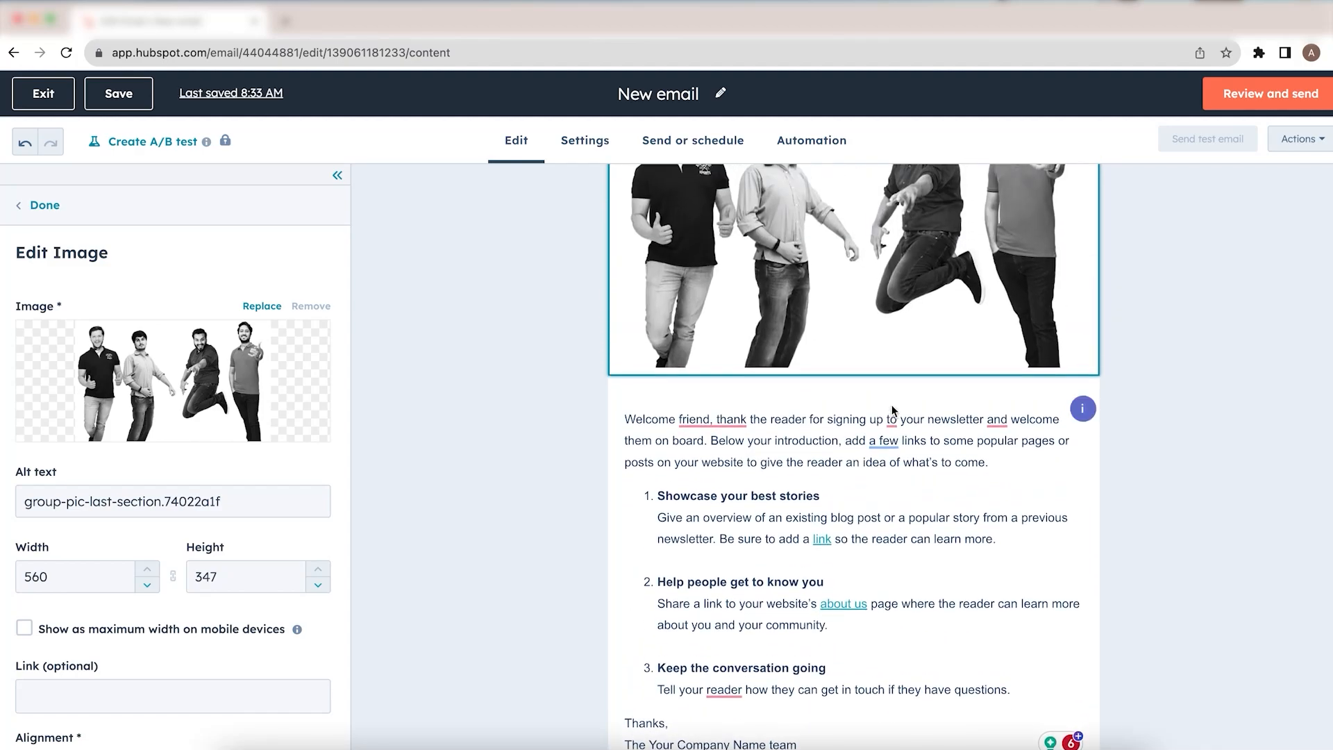
pyautogui.scroll(6, 639, 386)
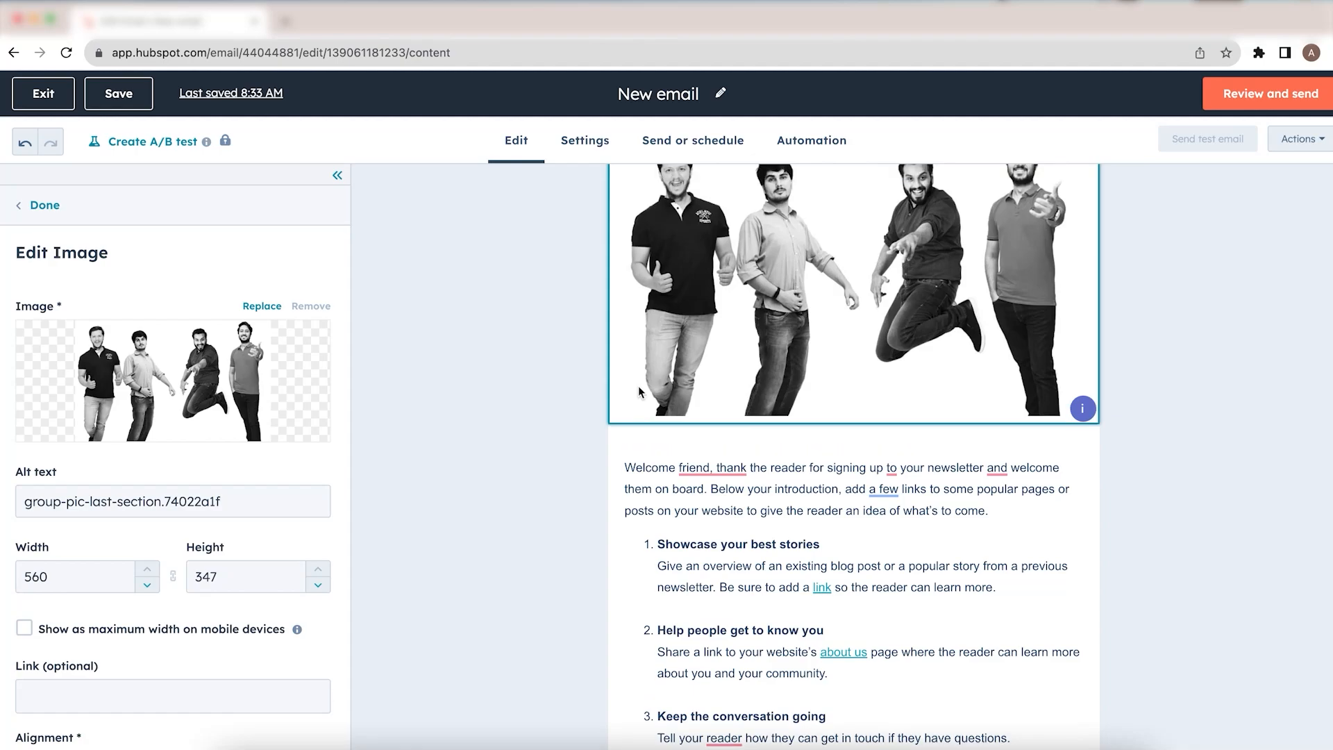
pyautogui.moveTo(203, 379)
pyautogui.scroll(-2, 122, 507)
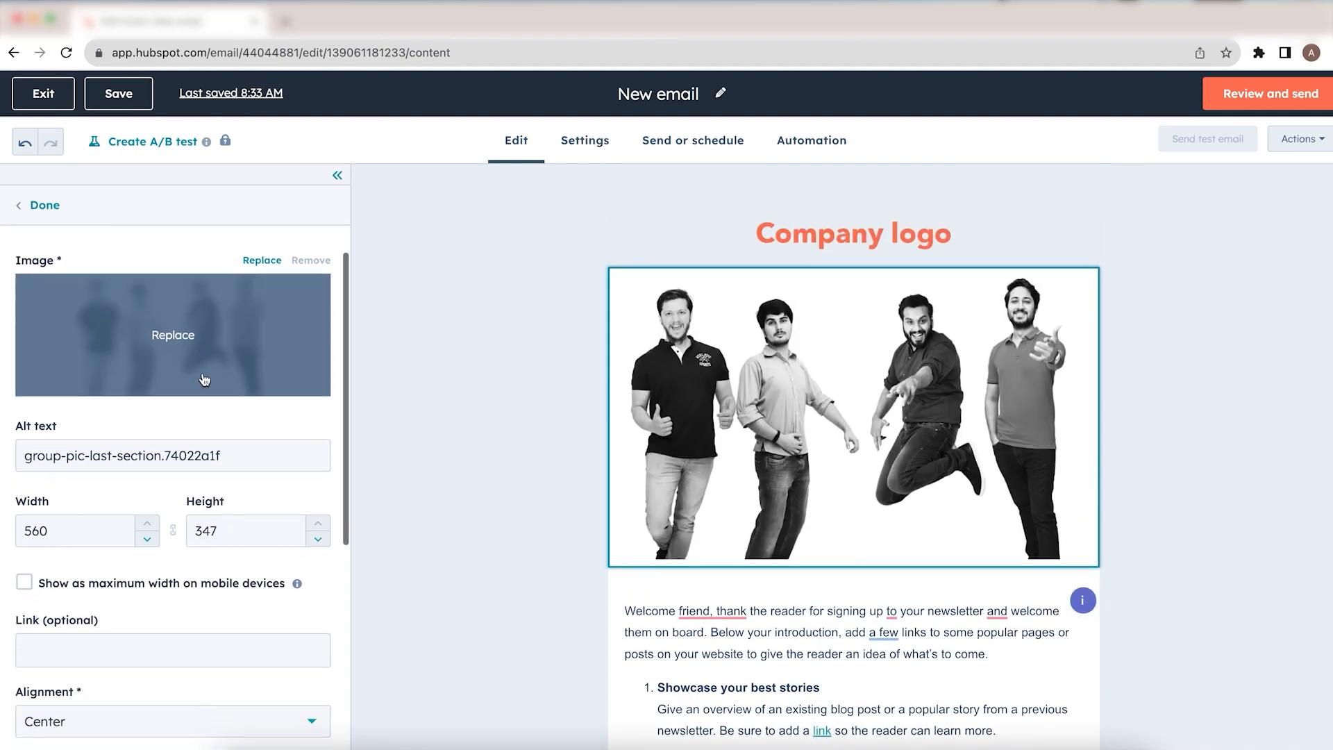
pyautogui.scroll(-5, 123, 507)
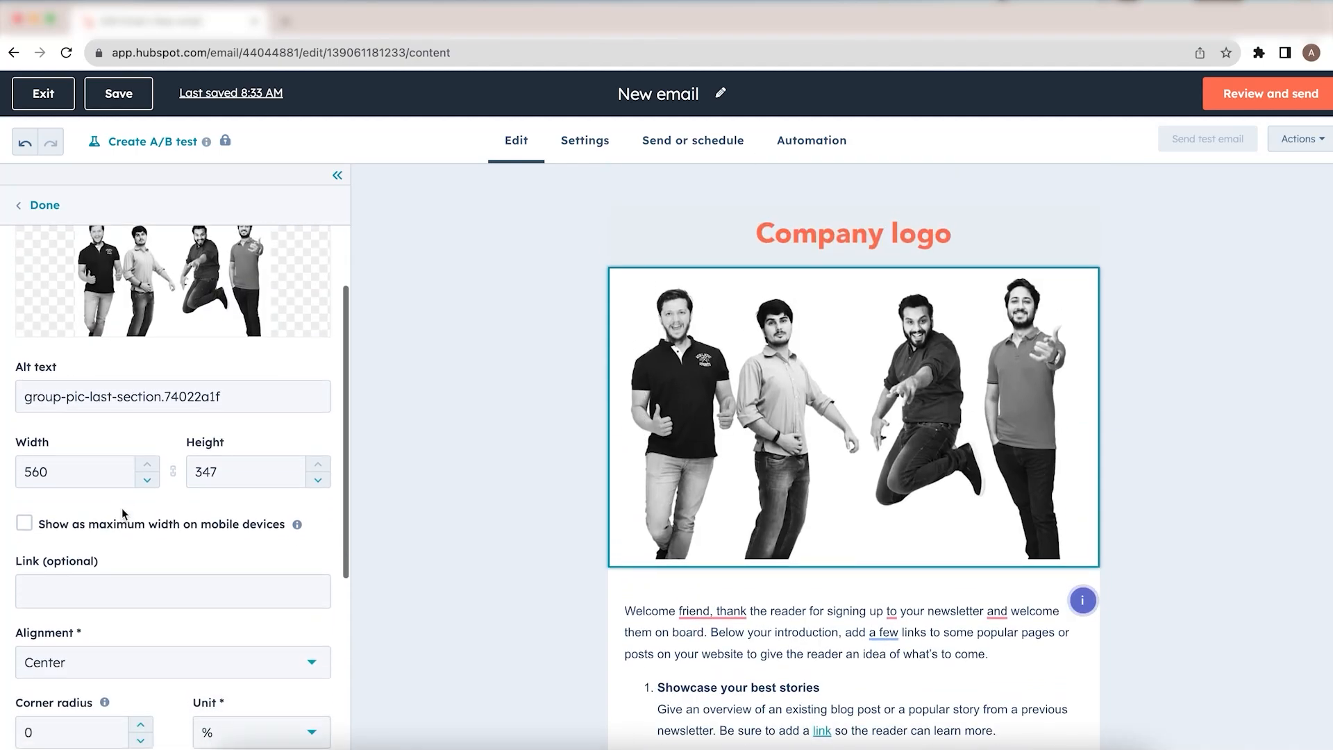
pyautogui.scroll(4, 124, 515)
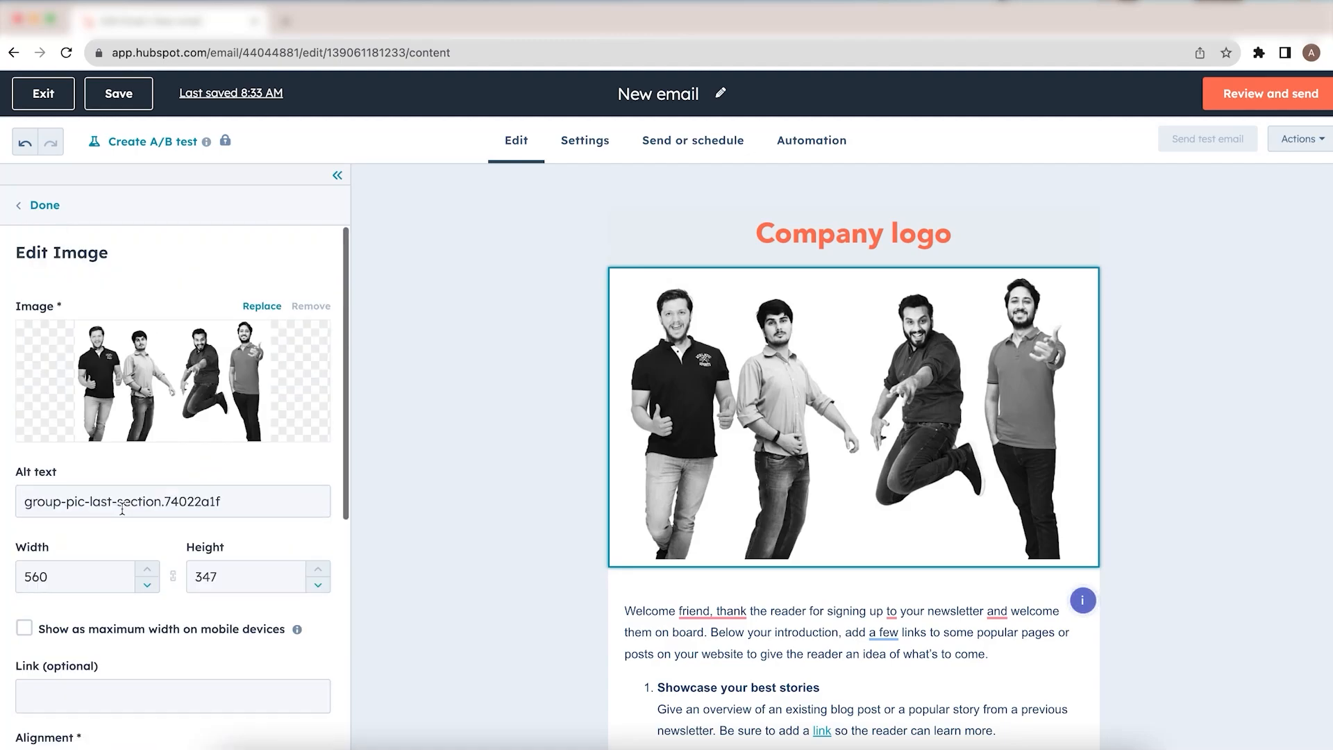
pyautogui.click(32, 209)
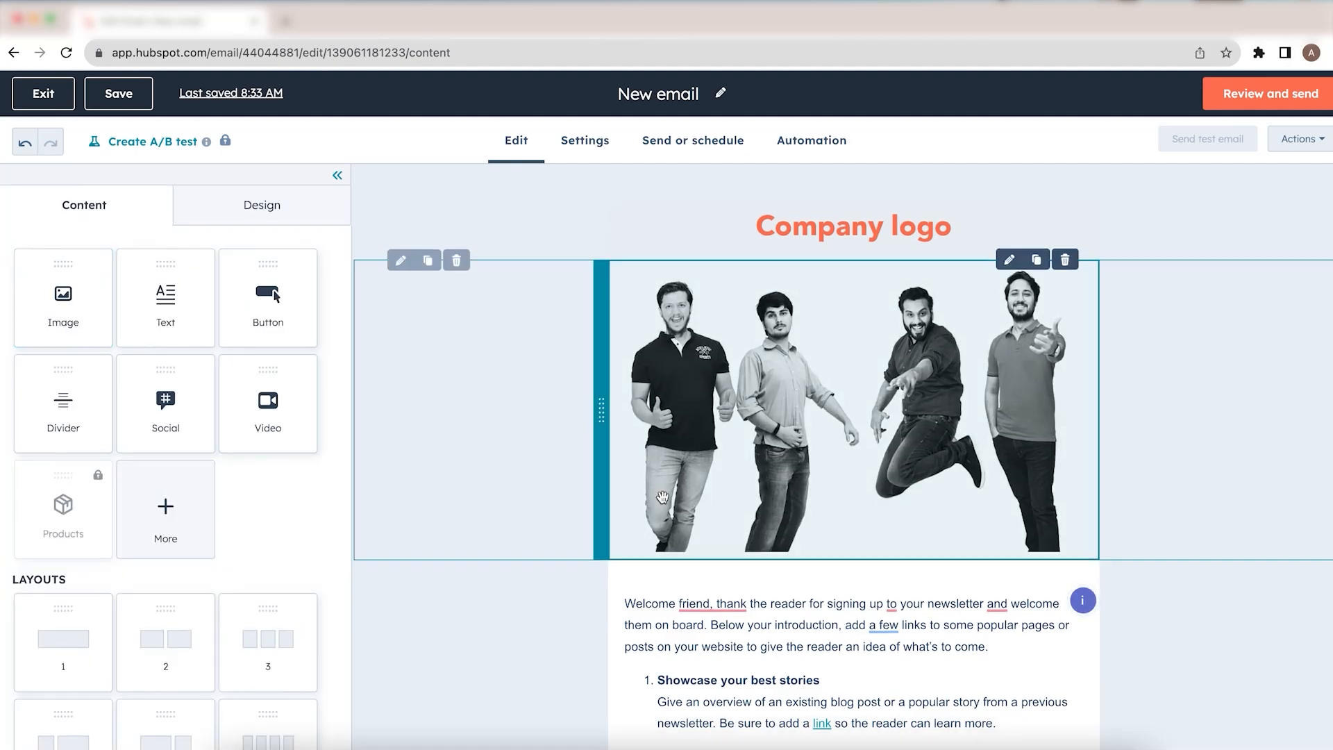
# Step: Review the welcome text block and footer module settings, closing each without changes
pyautogui.scroll(-2, 694, 514)
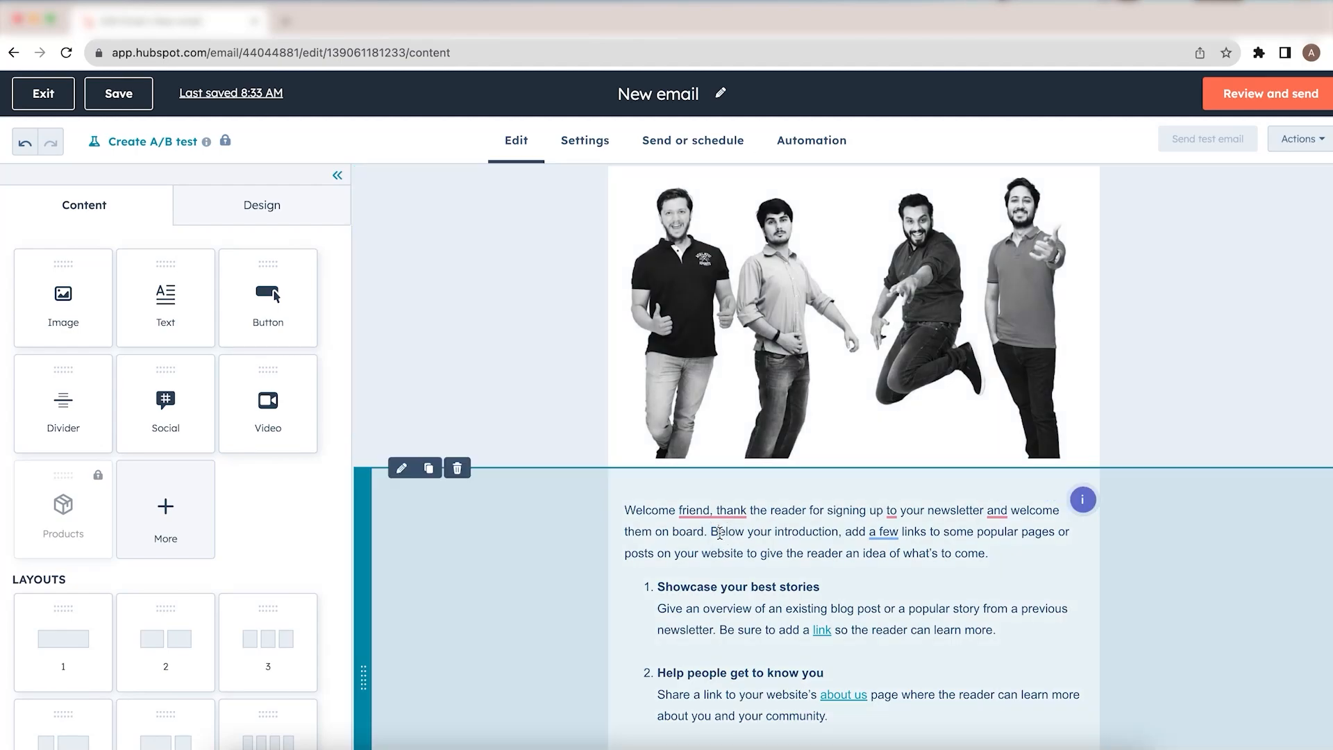
pyautogui.click(720, 534)
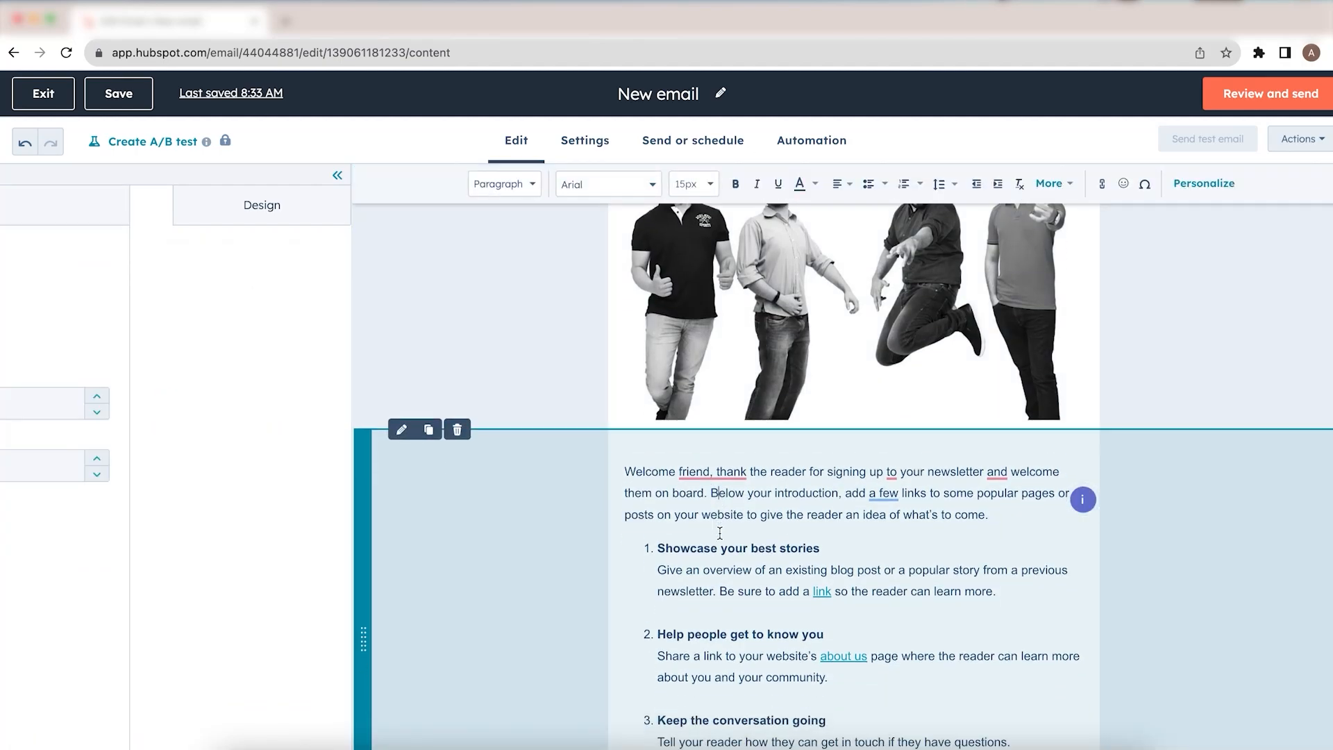
pyautogui.doubleClick(716, 515)
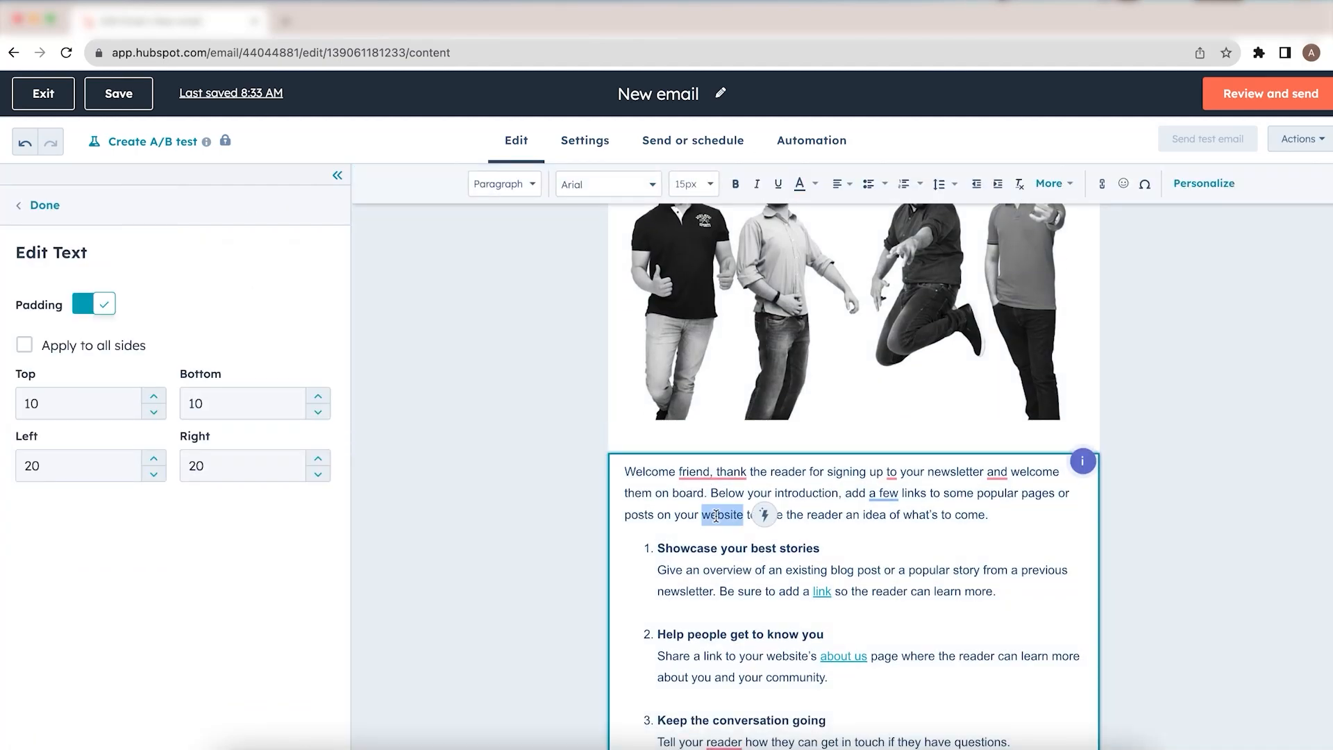
pyautogui.scroll(-3, 716, 516)
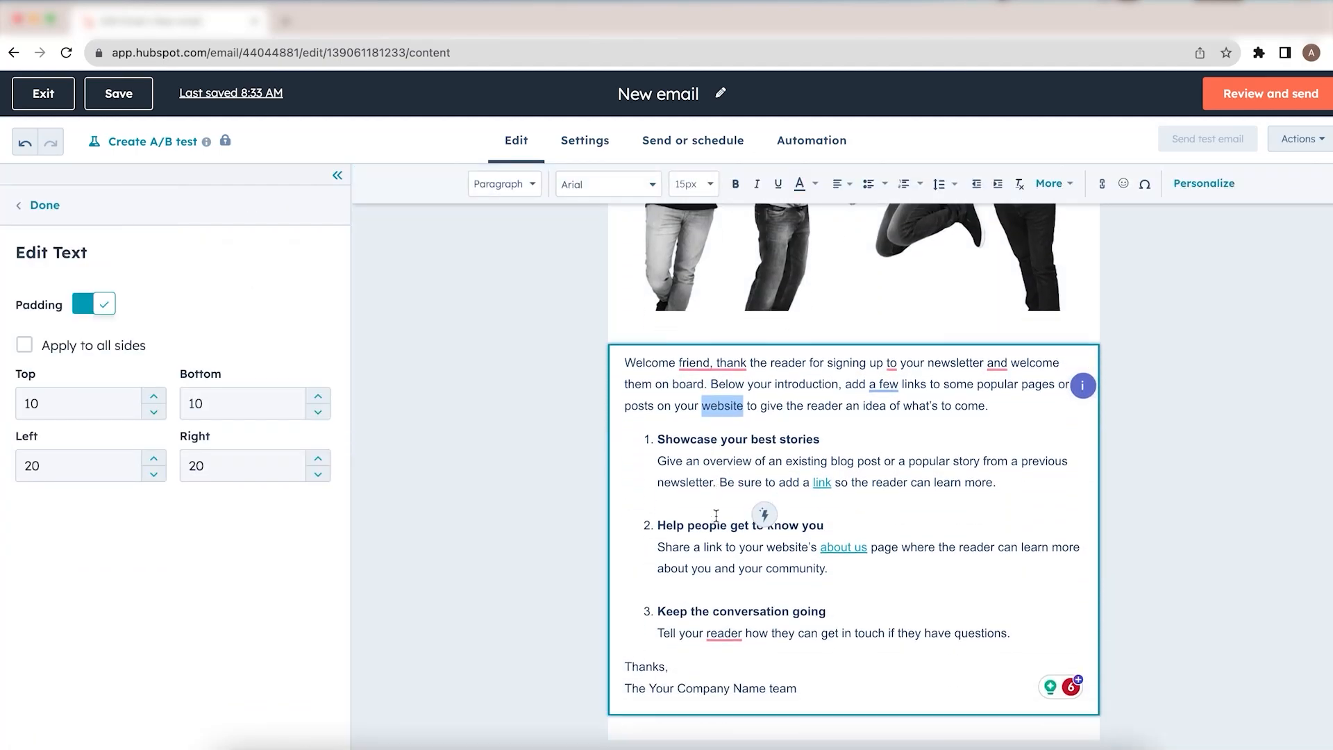
pyautogui.scroll(5, 716, 516)
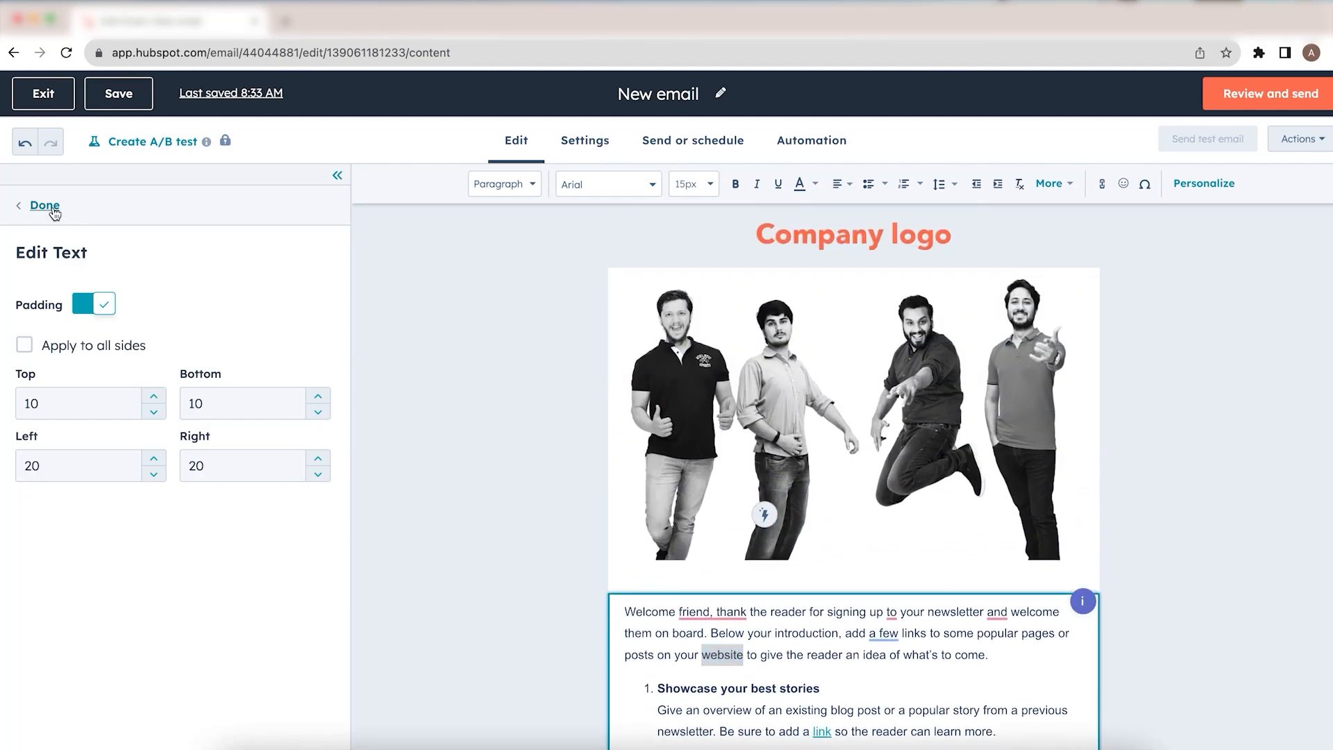
pyautogui.click(52, 207)
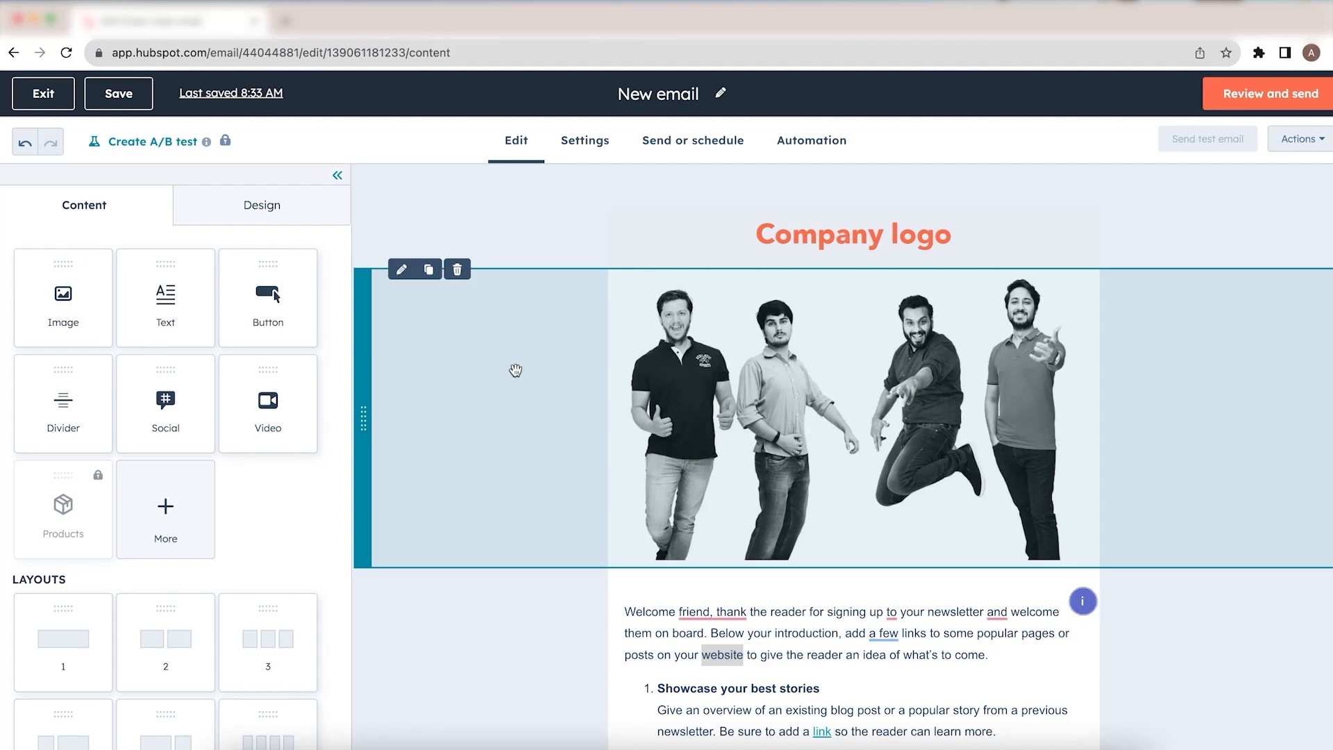
pyautogui.scroll(-6, 657, 587)
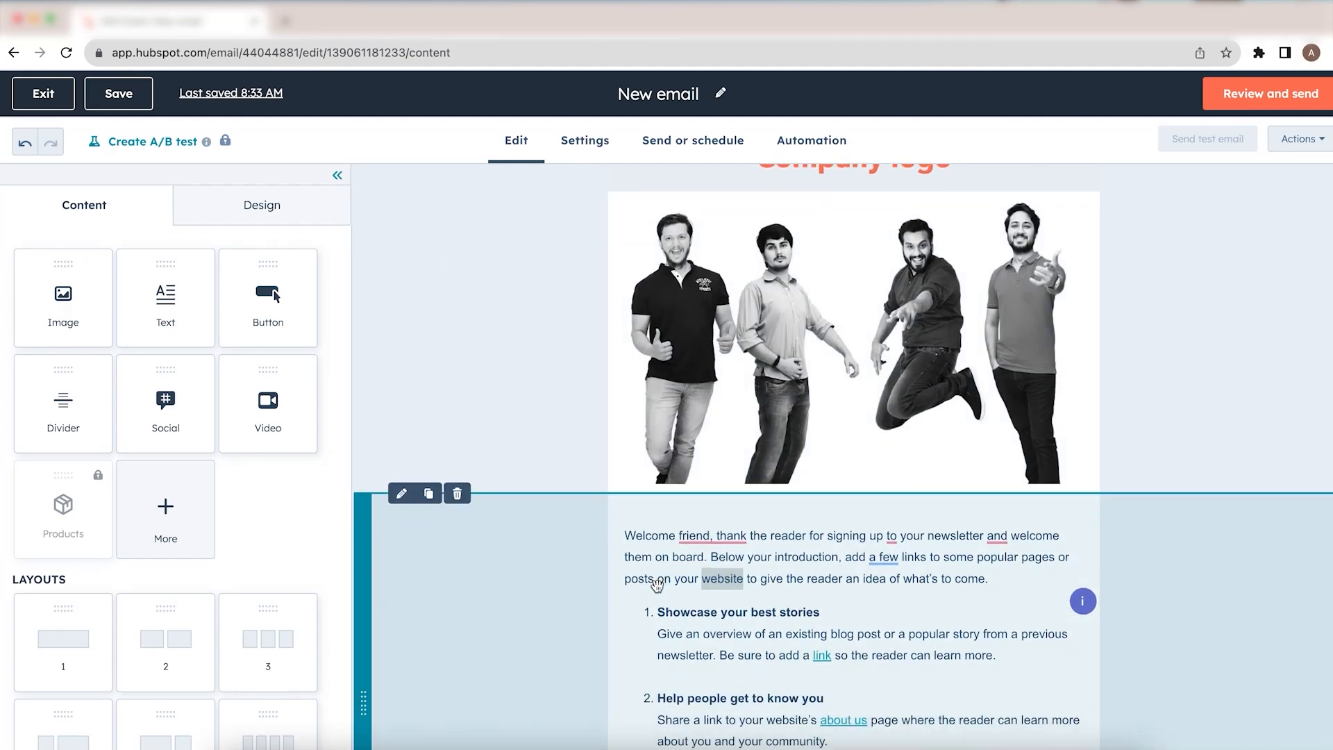
pyautogui.click(667, 605)
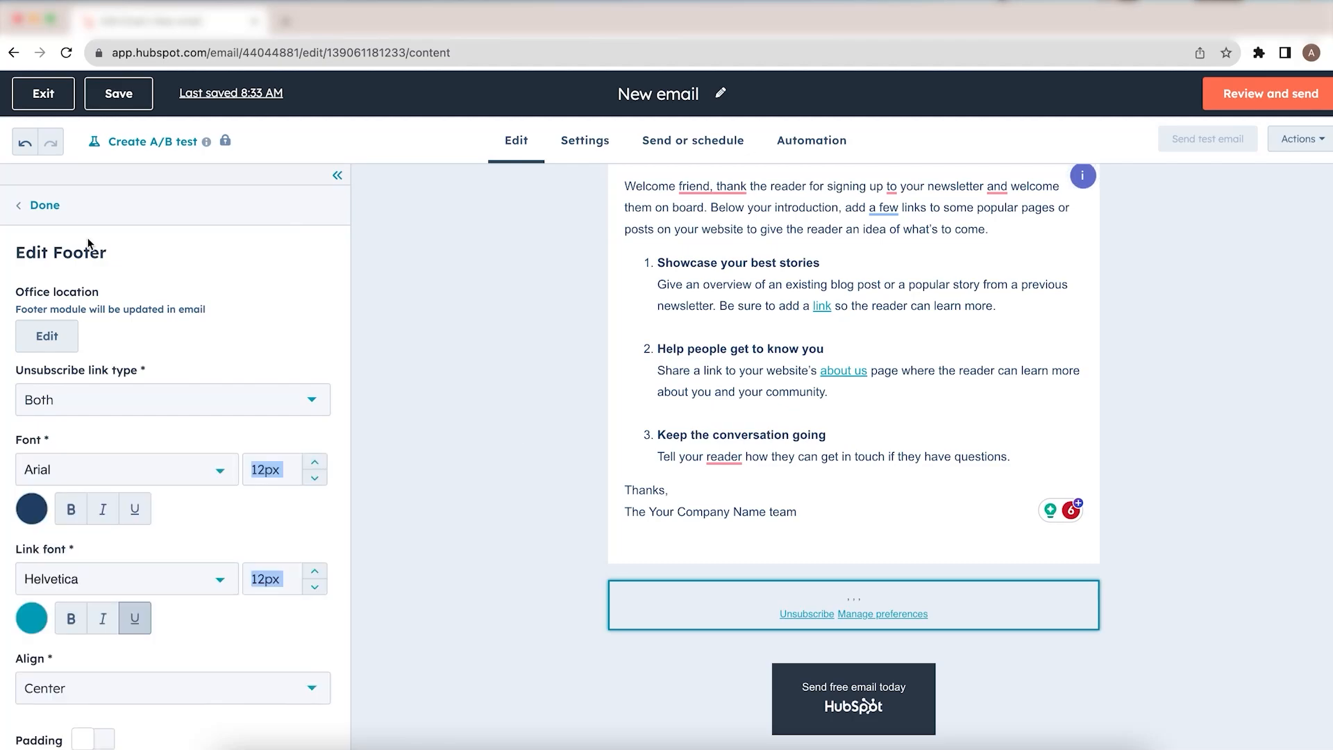
pyautogui.click(31, 204)
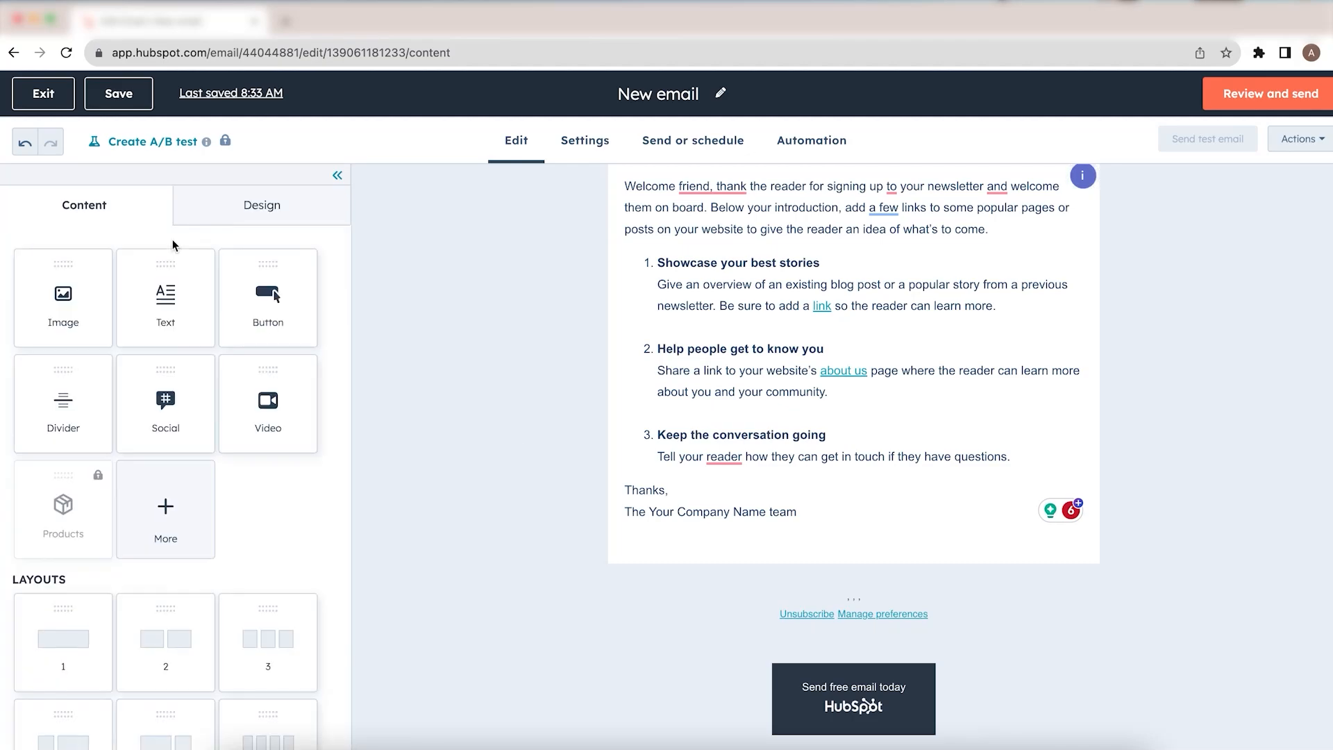
# Step: Add a Button module below the welcome text and set its button text to Subscribe Life at Xgrid
pyautogui.moveTo(276, 325); pyautogui.dragTo(723, 567)
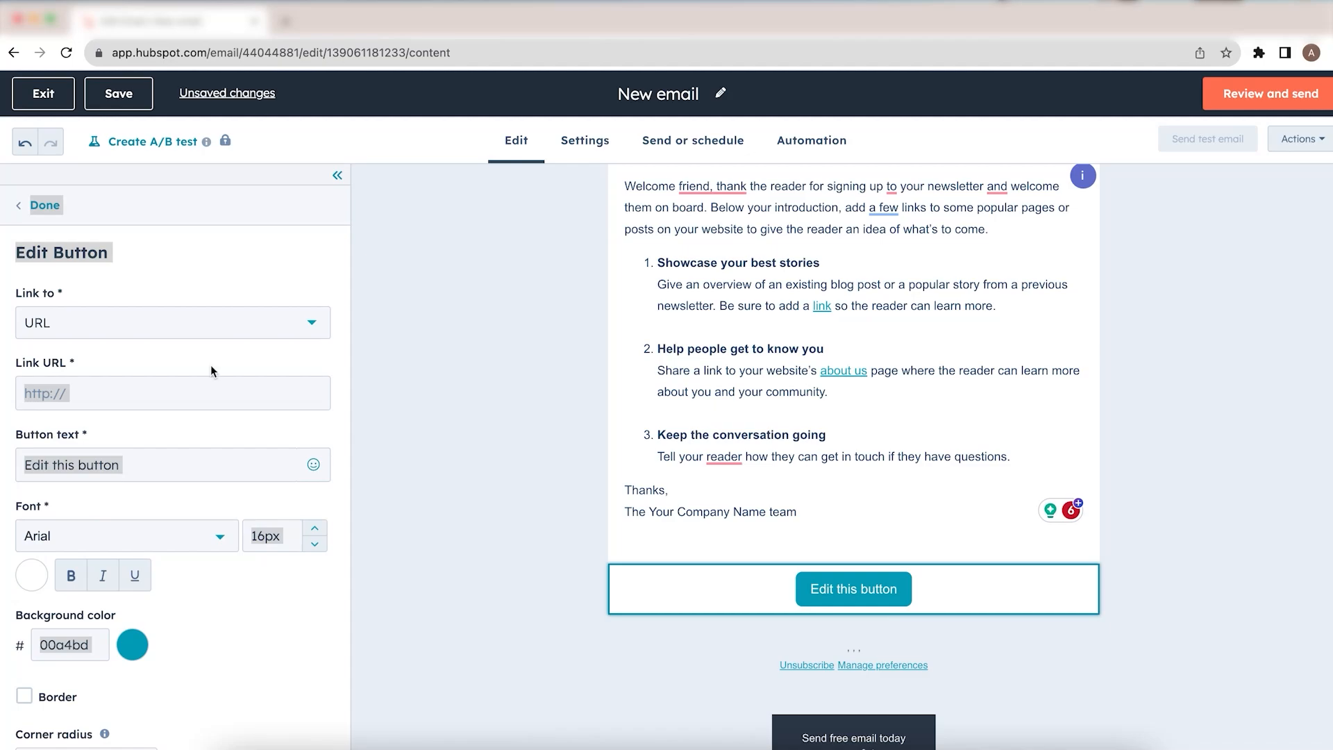
pyautogui.click(121, 466)
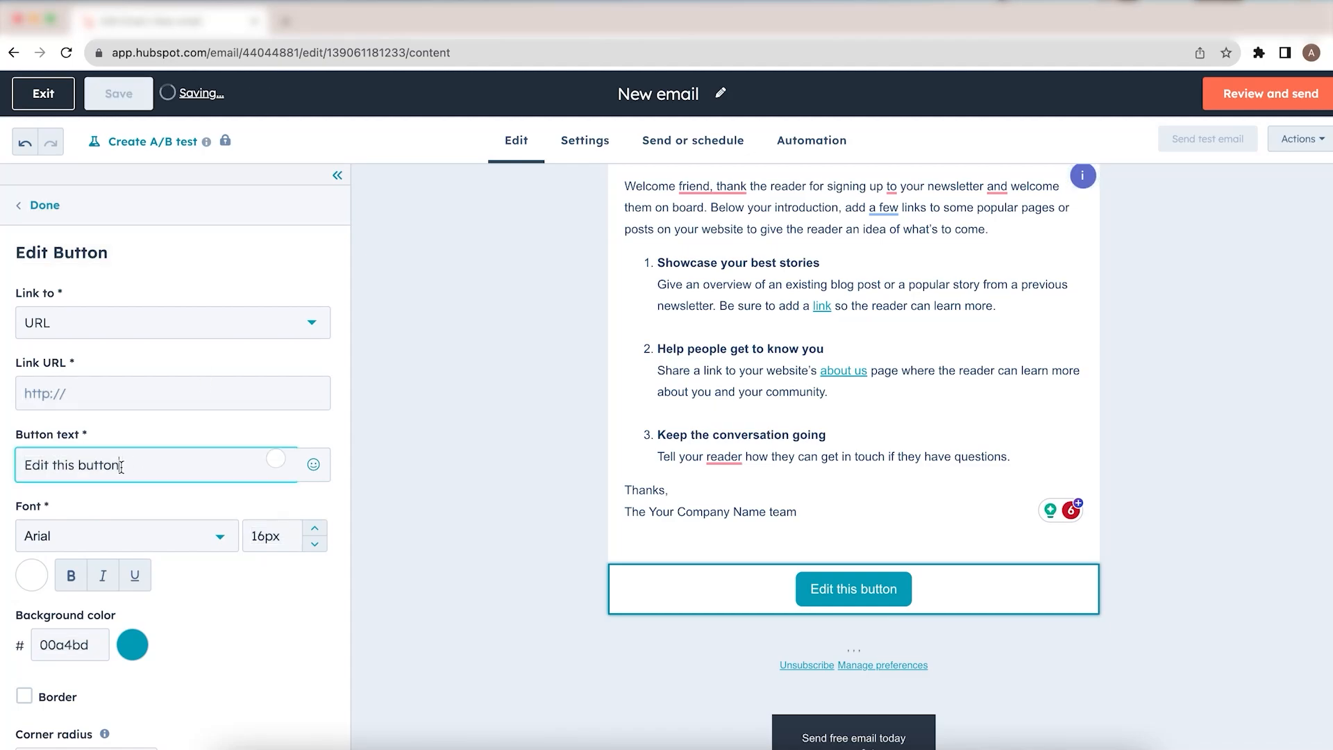
pyautogui.moveTo(121, 466); pyautogui.dragTo(23, 462)
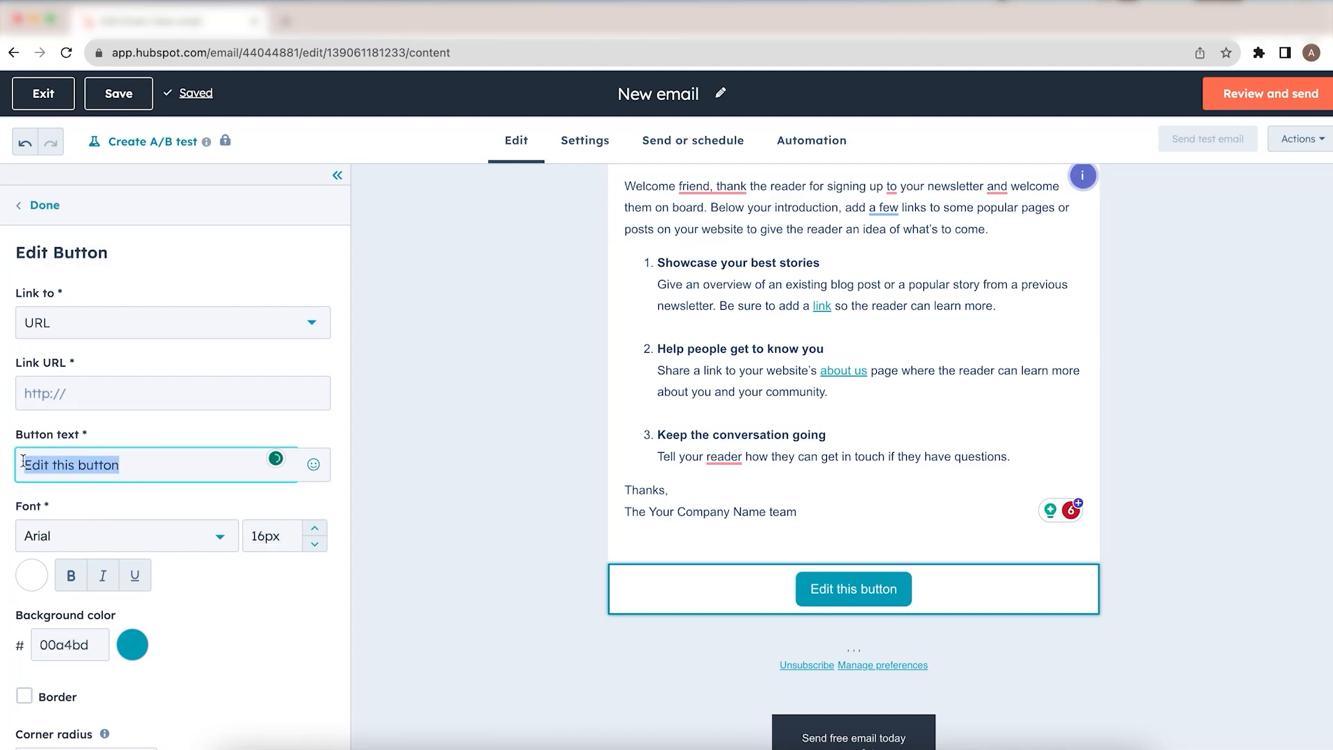
pyautogui.write('Subscr')
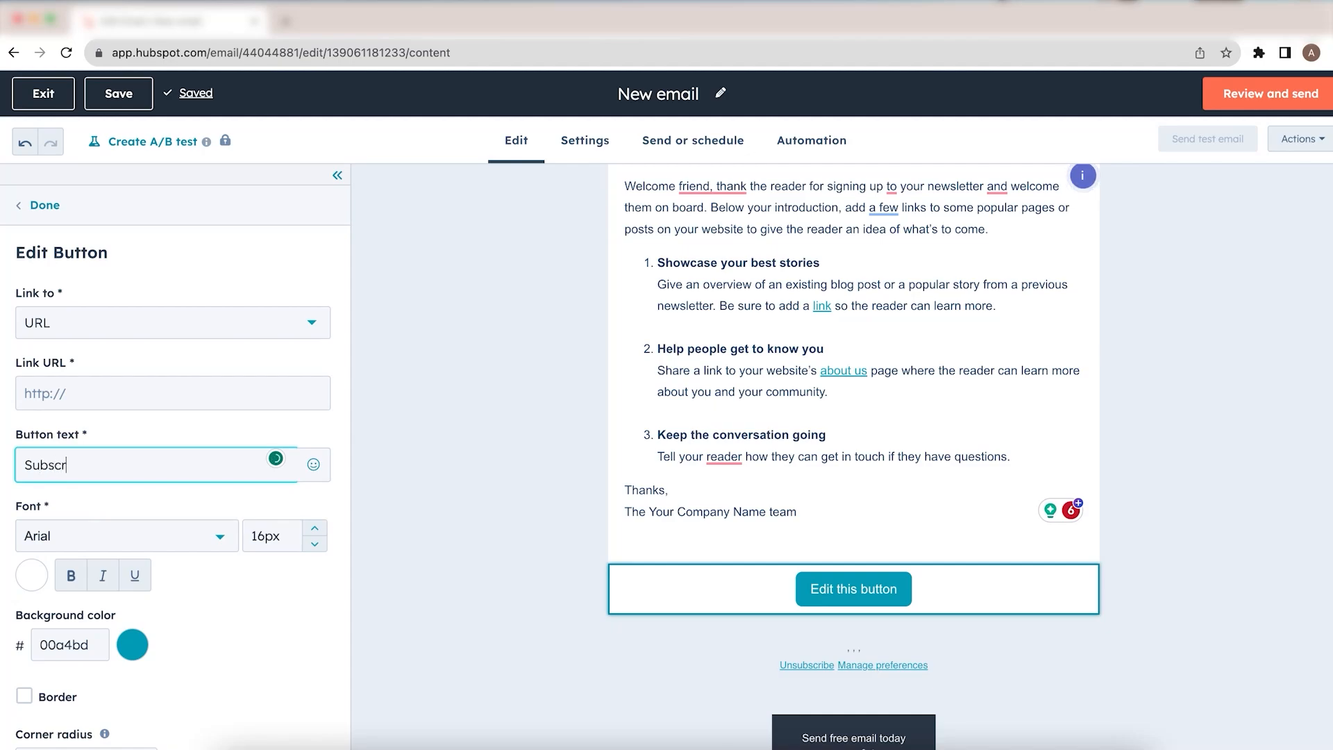
pyautogui.write('ibe')
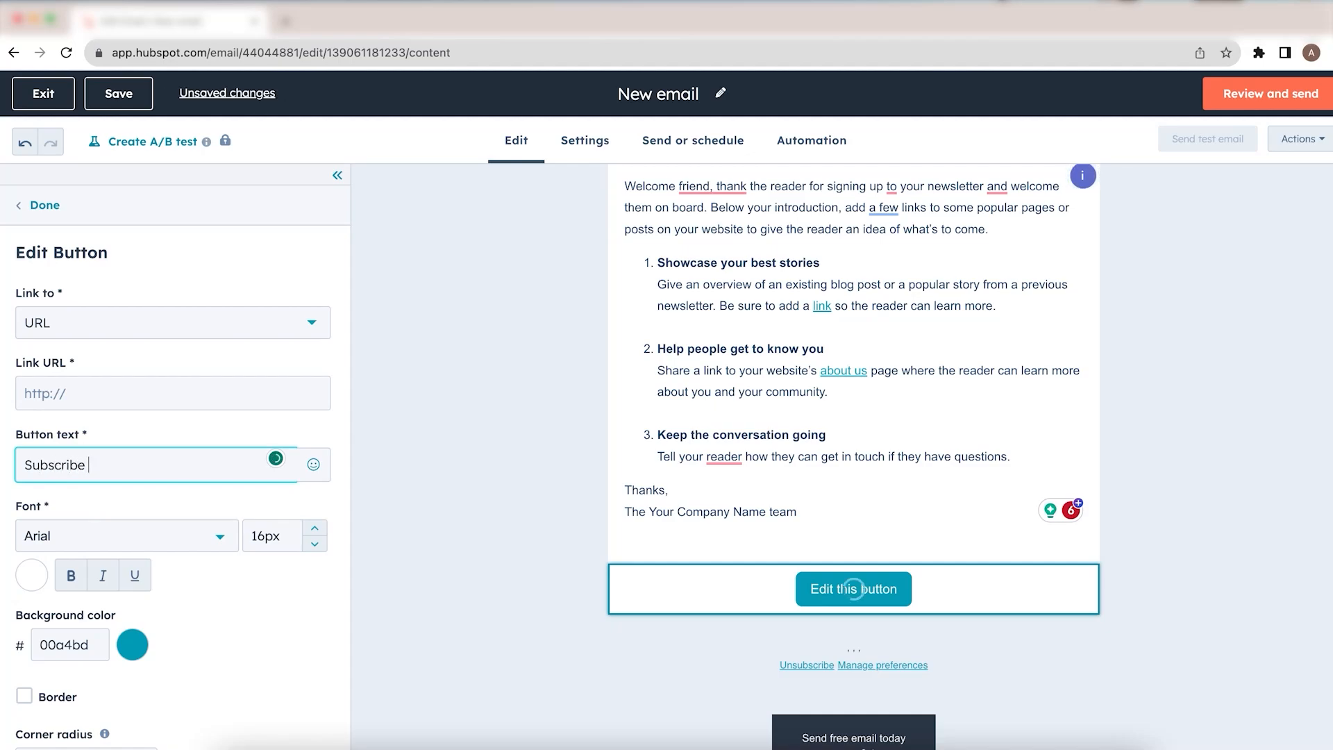
pyautogui.write(' Life at Xgrid')
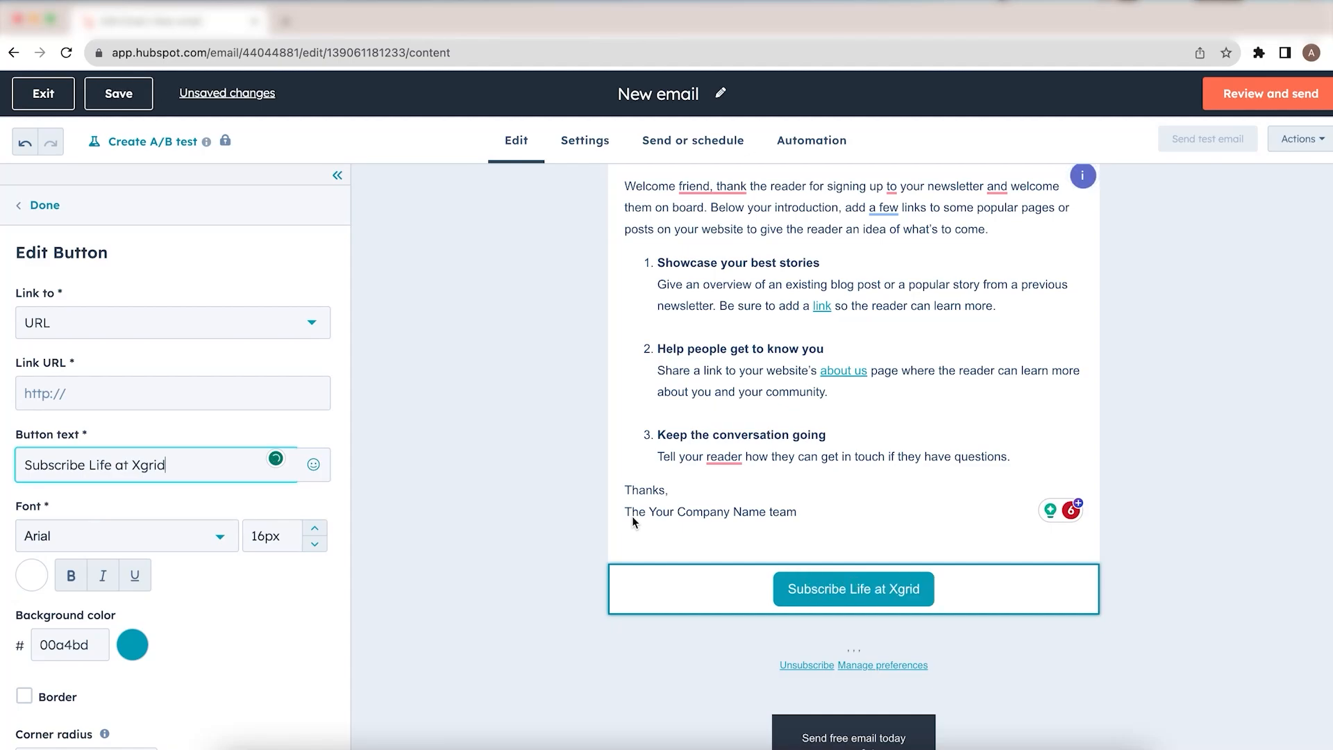
pyautogui.scroll(-1, 783, 439)
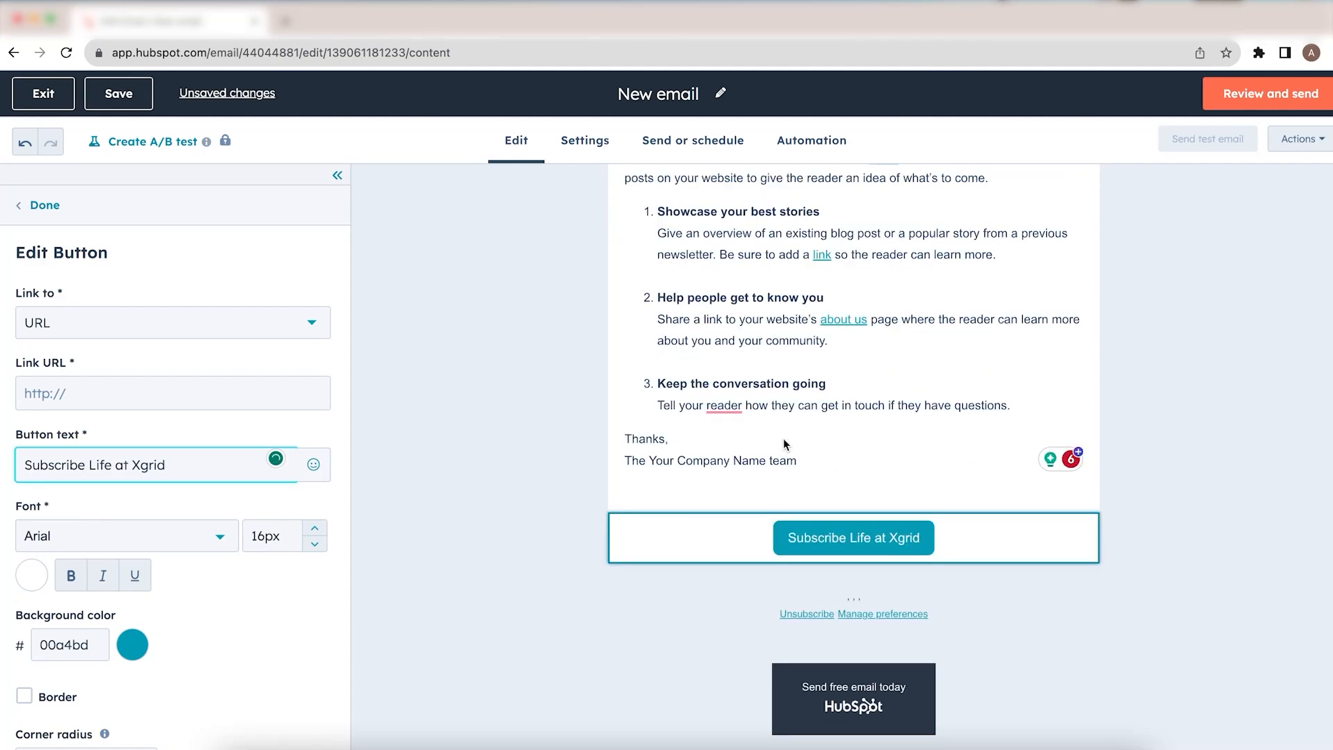
pyautogui.scroll(3, 783, 439)
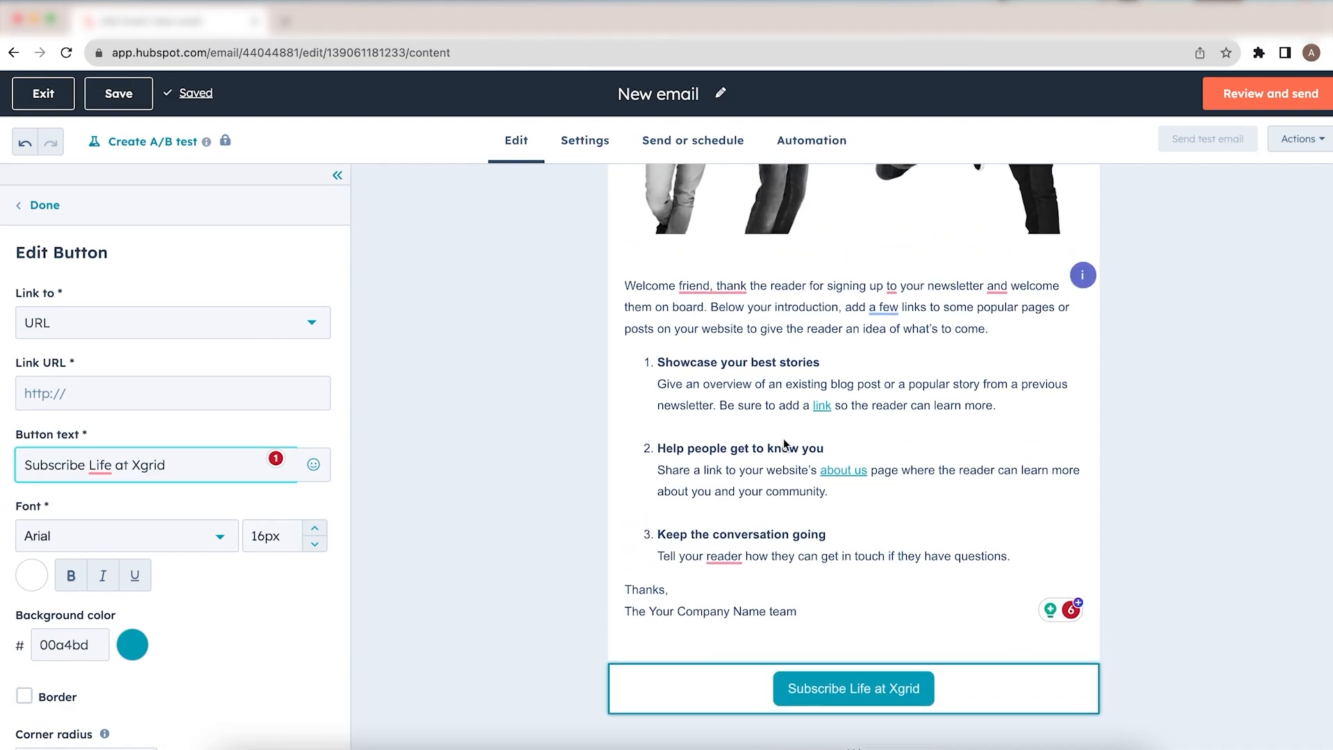
pyautogui.scroll(6, 784, 445)
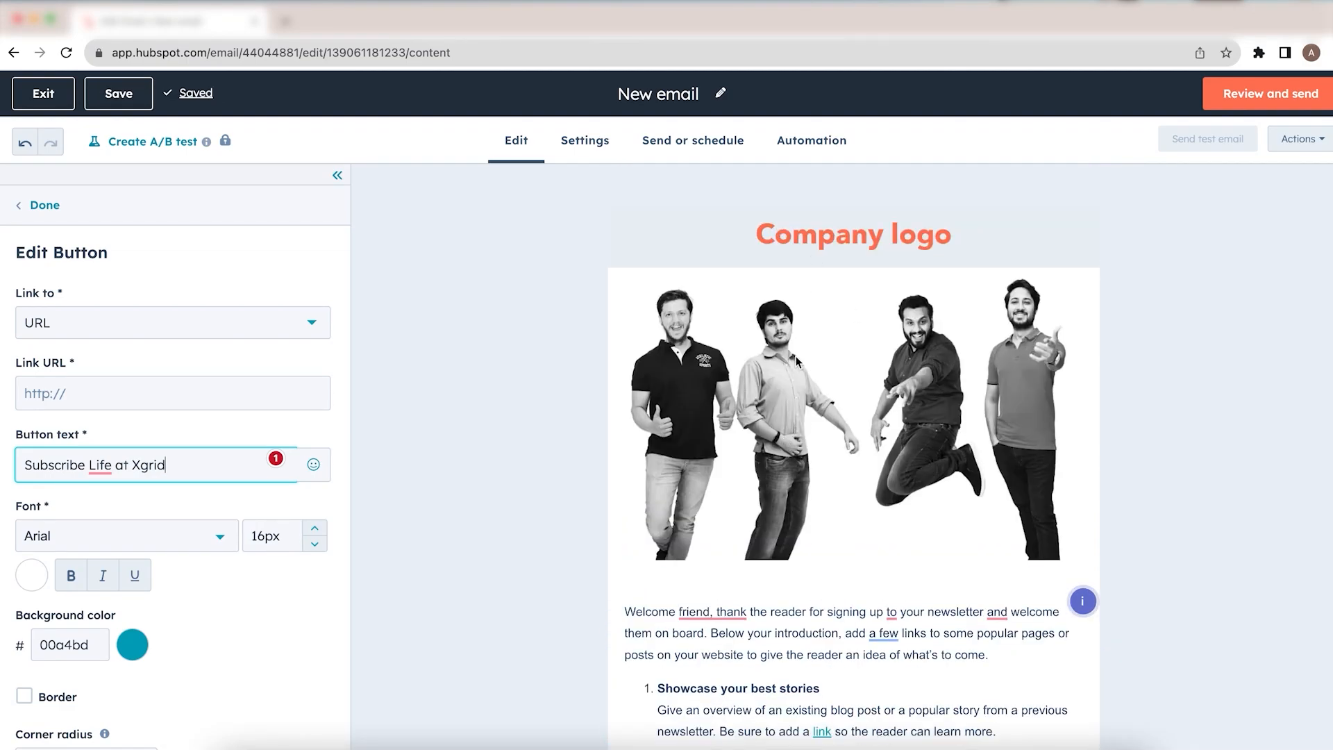
# Step: Open the email settings and expand the Plain text section
pyautogui.click(594, 145)
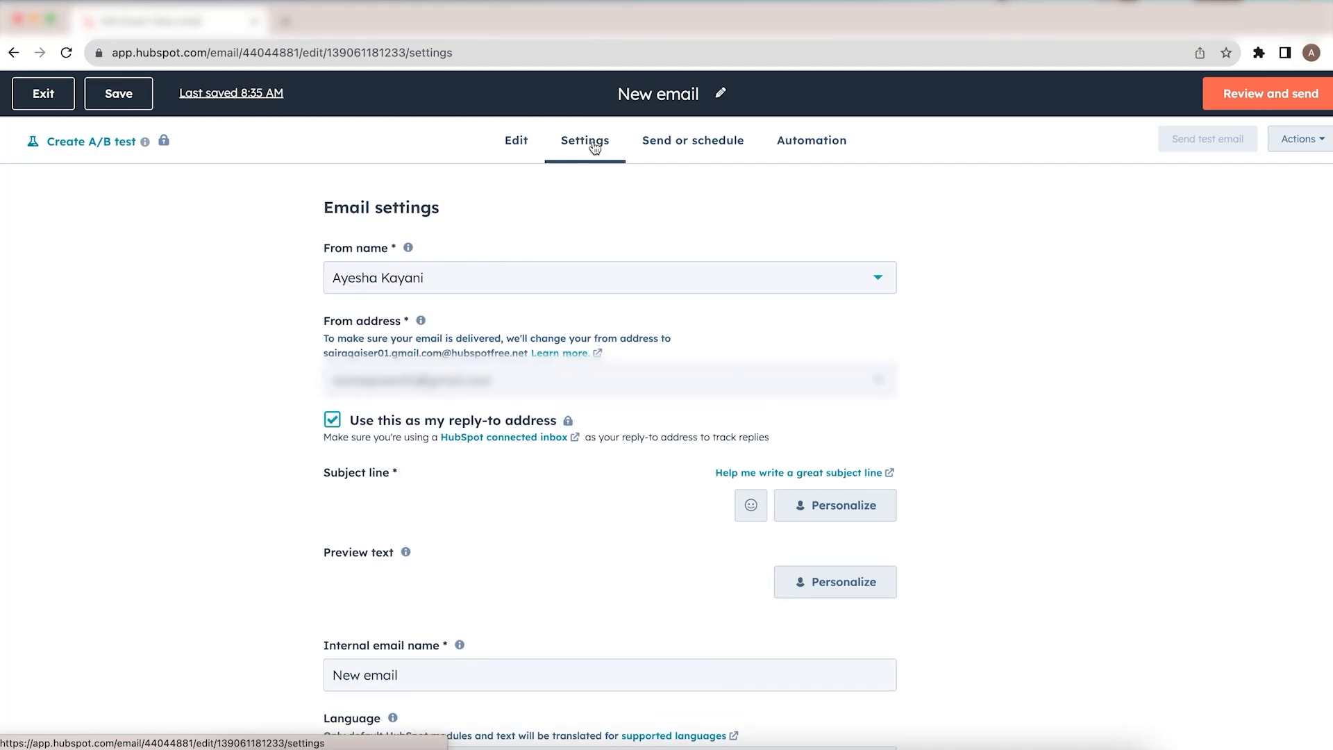
pyautogui.scroll(-1, 444, 397)
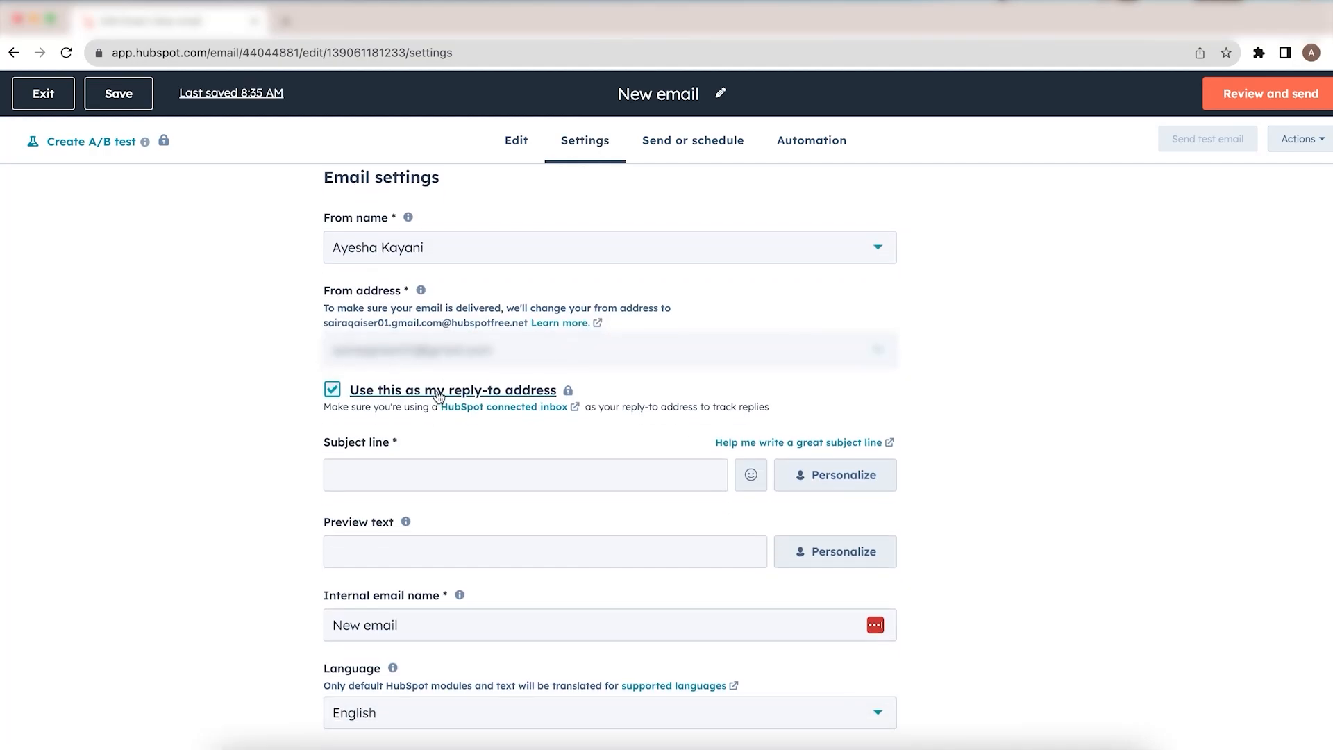
pyautogui.scroll(-3, 436, 389)
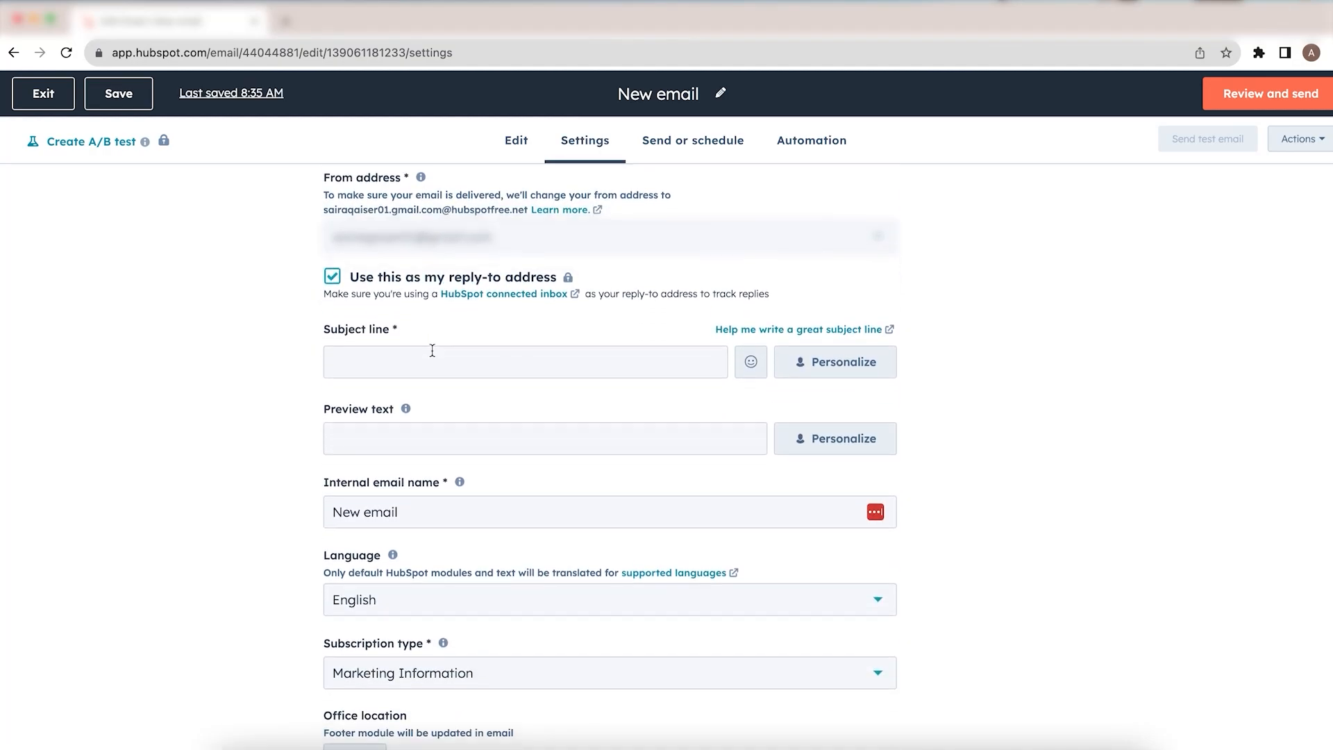
pyautogui.click(432, 350)
pyautogui.scroll(-2, 433, 353)
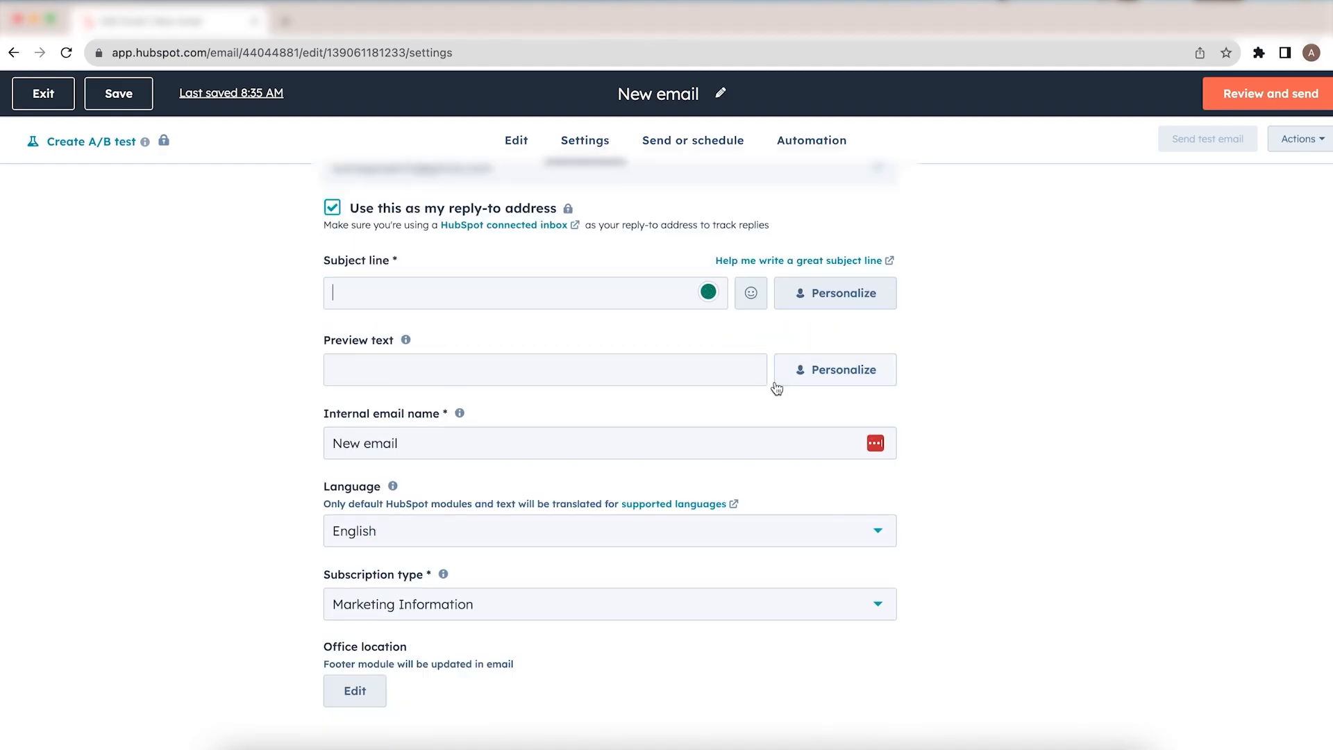
pyautogui.scroll(-1, 658, 424)
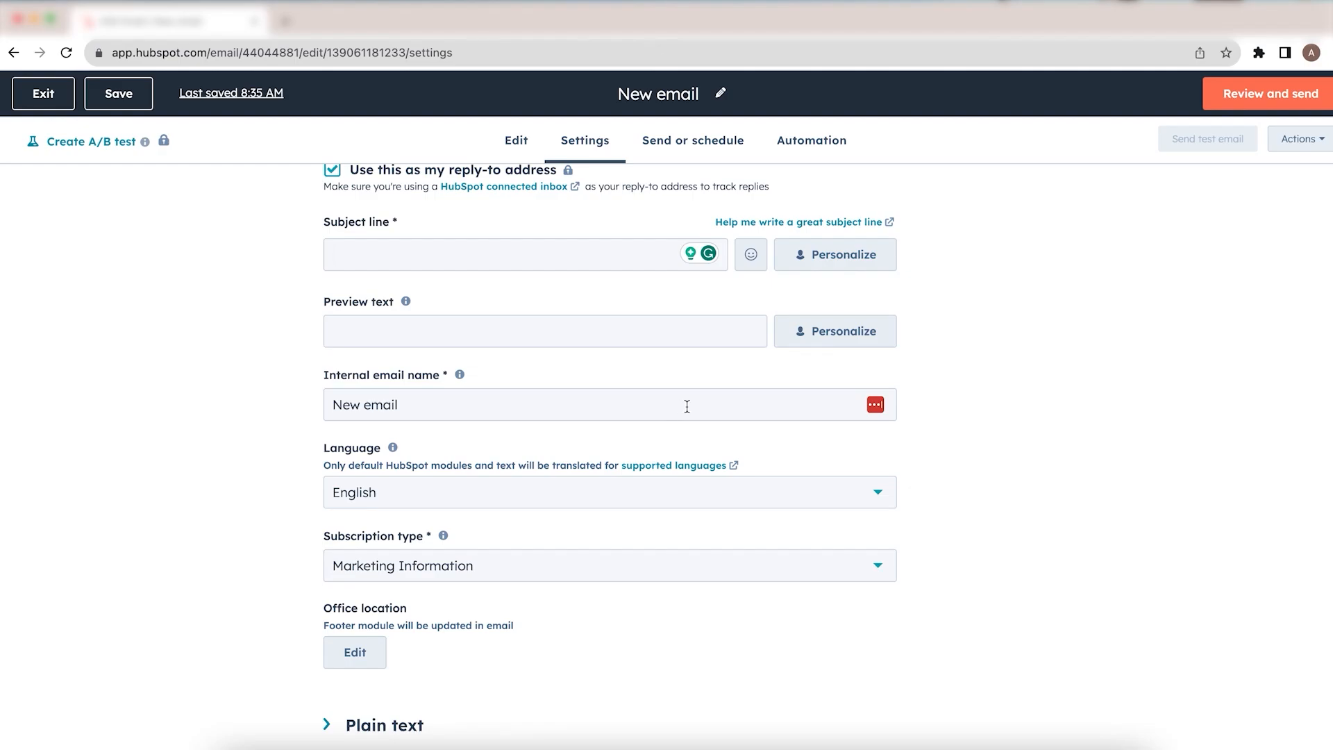
pyautogui.scroll(-1, 687, 408)
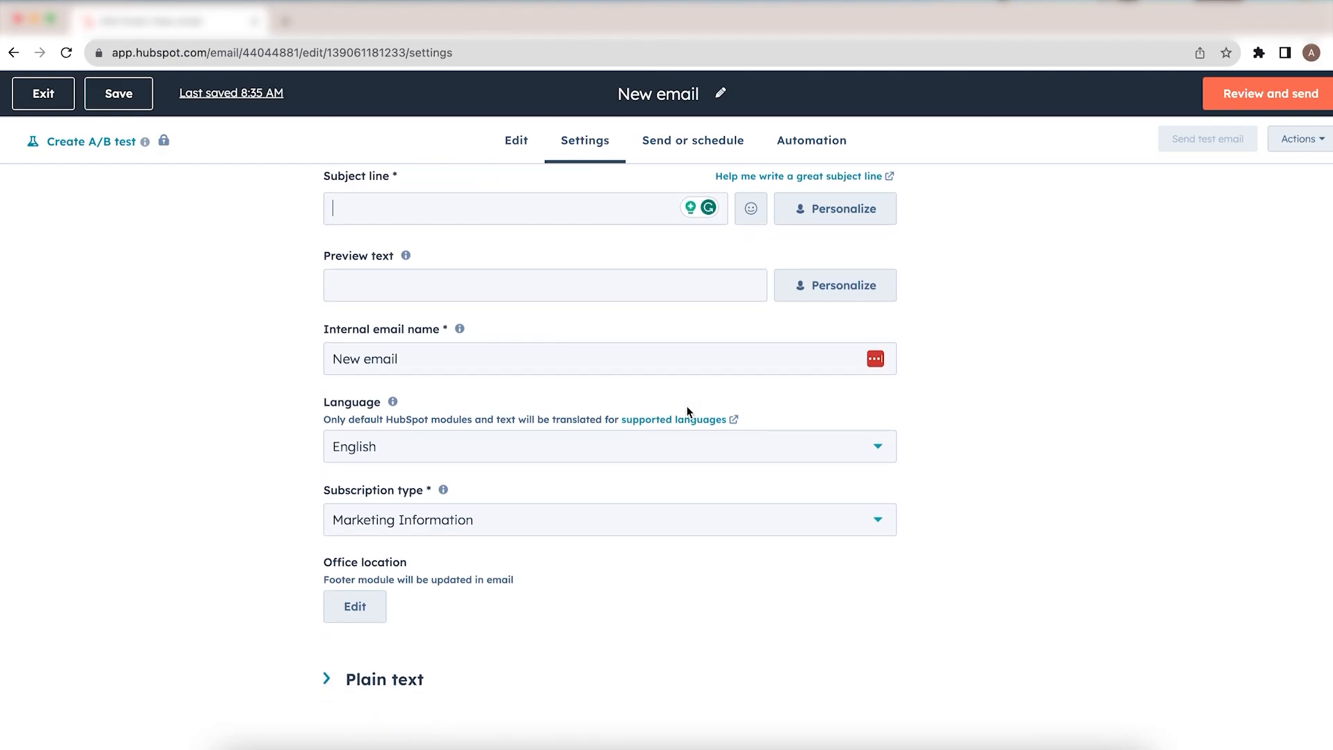
pyautogui.click(329, 682)
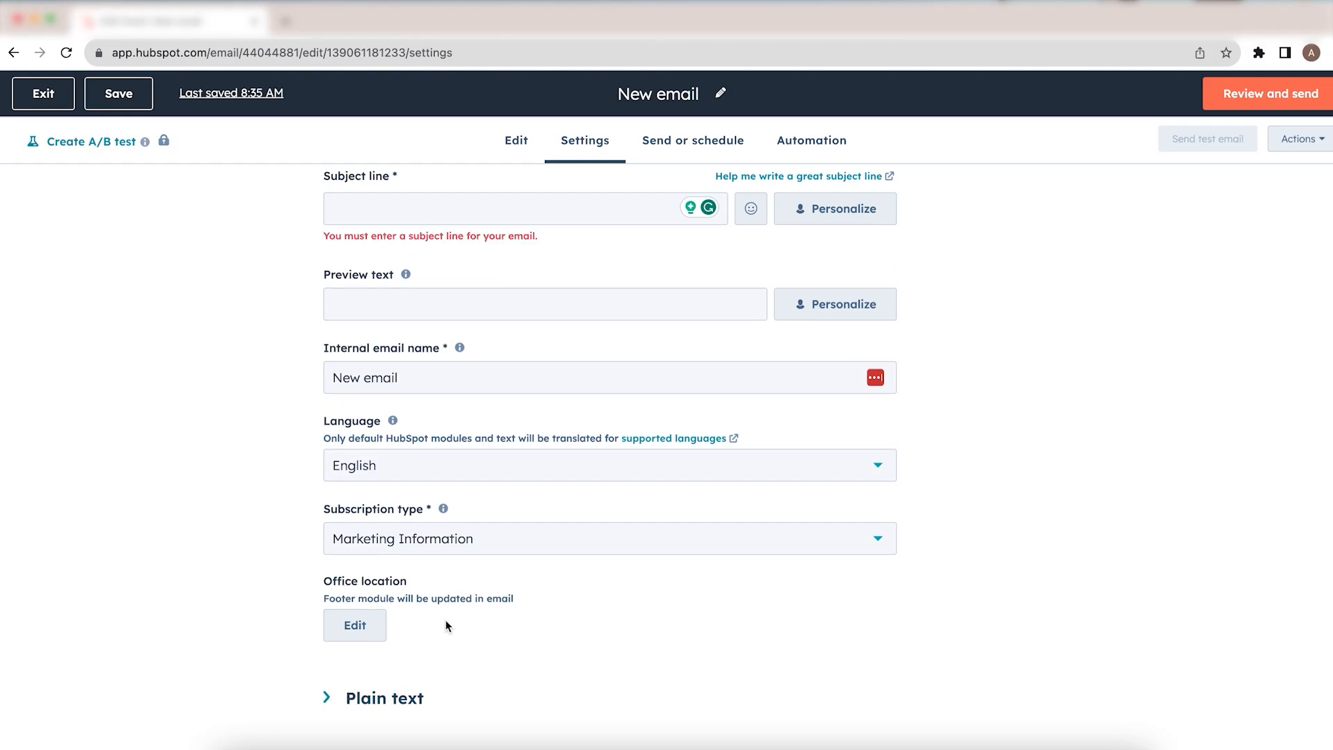
pyautogui.scroll(-1, 446, 622)
pyautogui.click(332, 681)
pyautogui.scroll(-3, 333, 686)
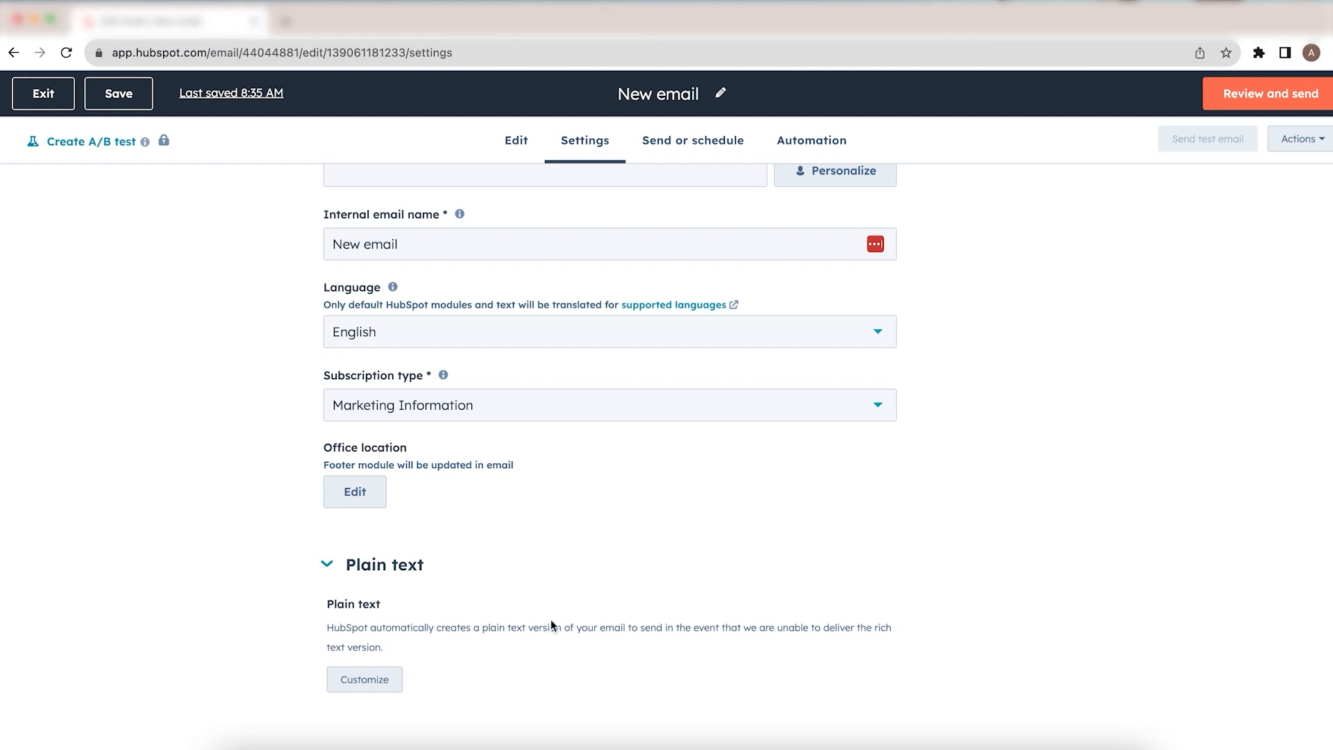
# Step: Open the Send or schedule page for the email
pyautogui.scroll(5, 551, 619)
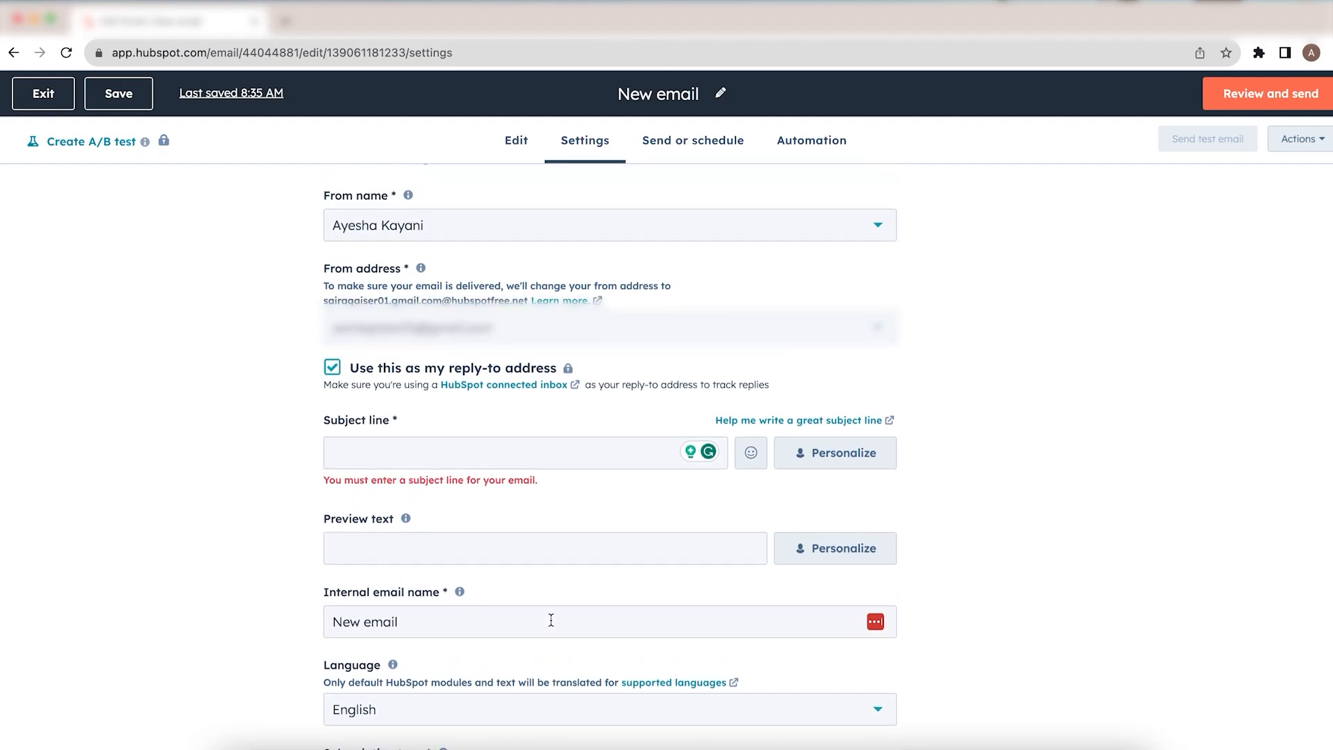
pyautogui.scroll(-3, 551, 619)
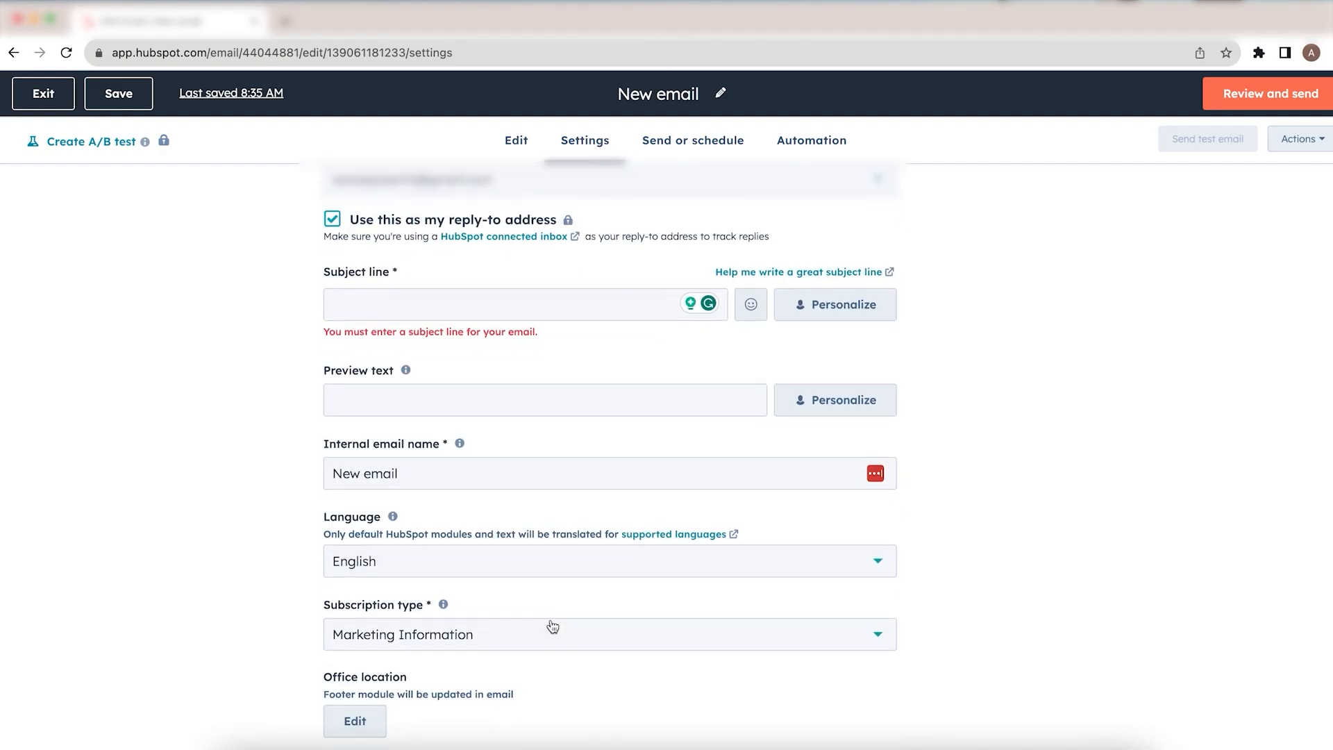
pyautogui.scroll(3, 553, 627)
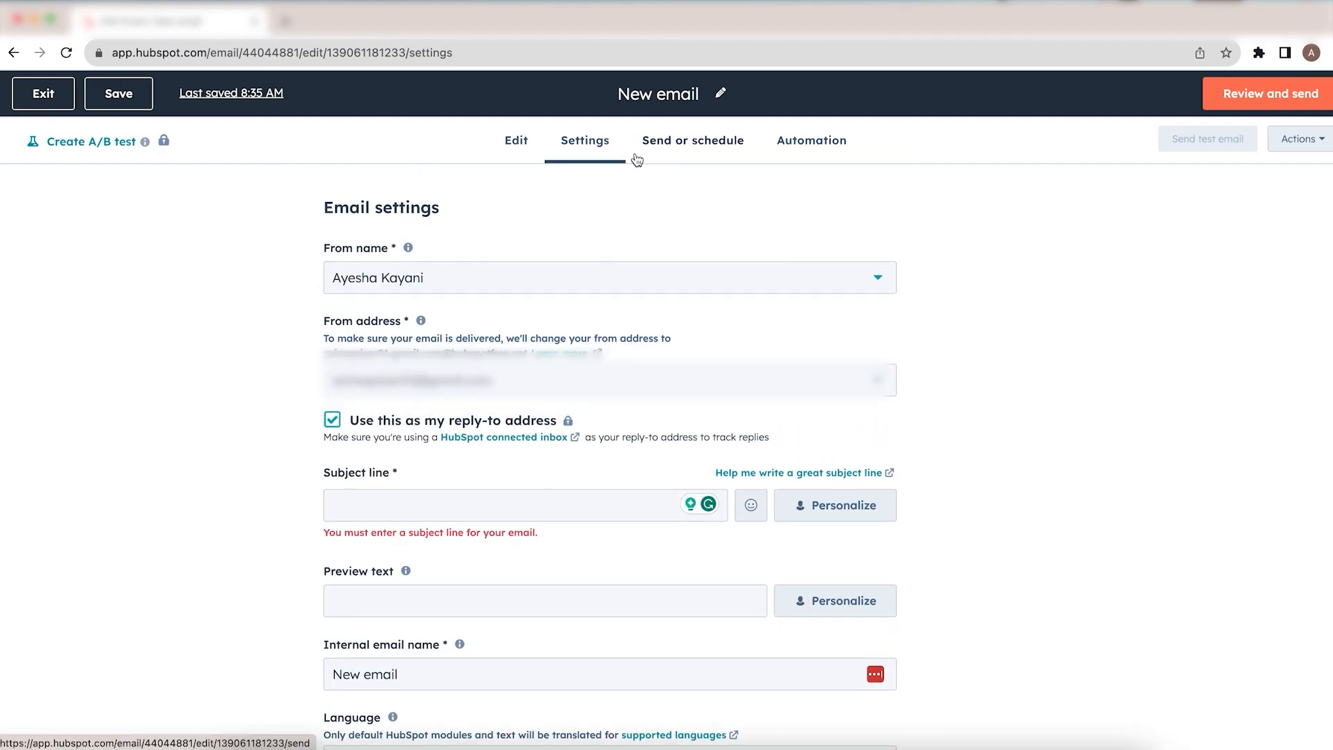
pyautogui.scroll(-1, 595, 420)
pyautogui.scroll(-2, 596, 419)
pyautogui.scroll(3, 596, 420)
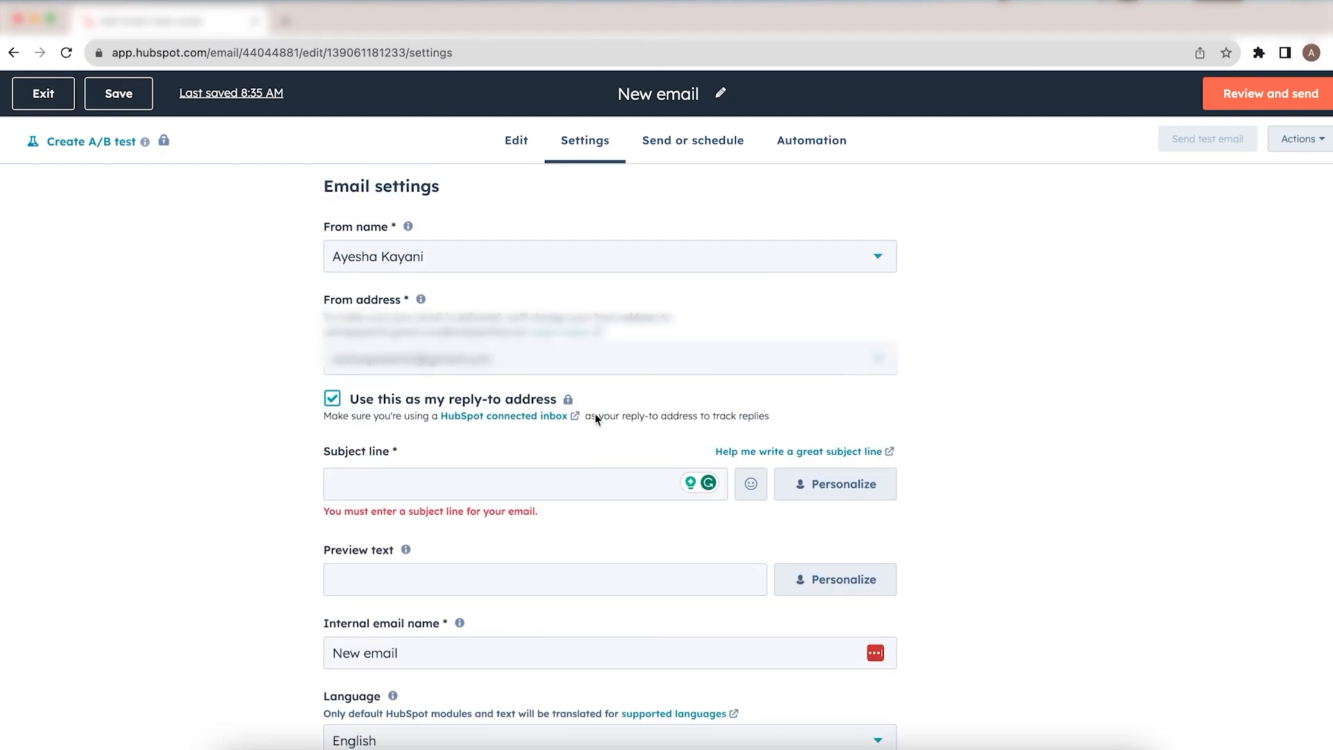
pyautogui.click(674, 147)
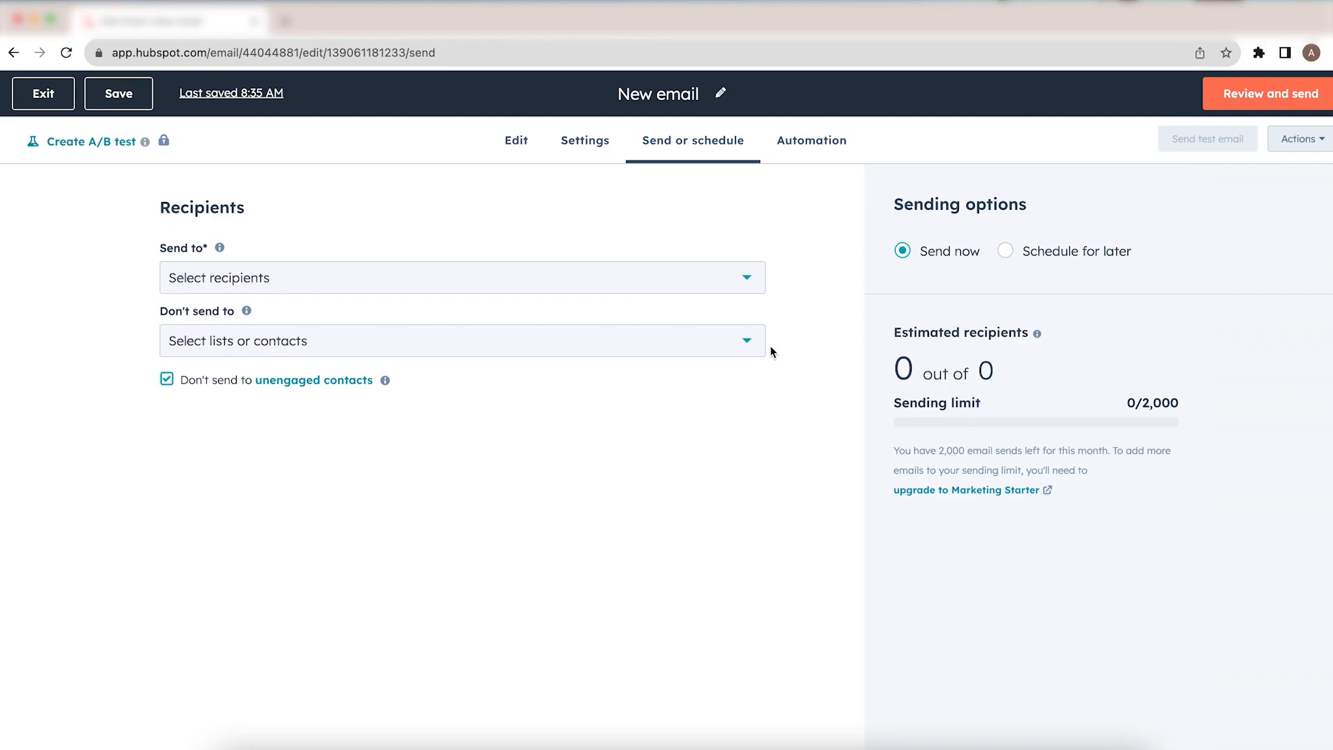
# Step: Open the Send to and Don't send to recipient lists to look over the available contacts, closing each without selecting
pyautogui.click(702, 290)
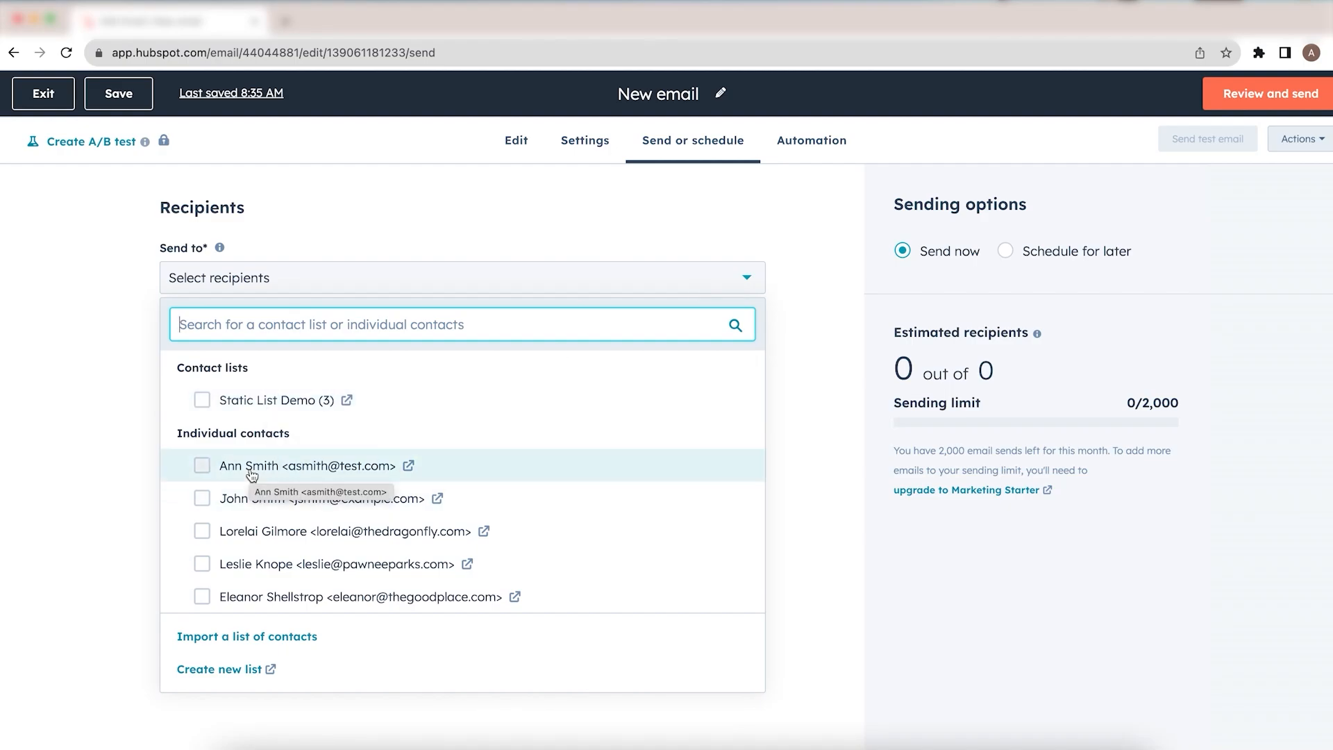
pyautogui.scroll(-1, 257, 473)
pyautogui.click(104, 443)
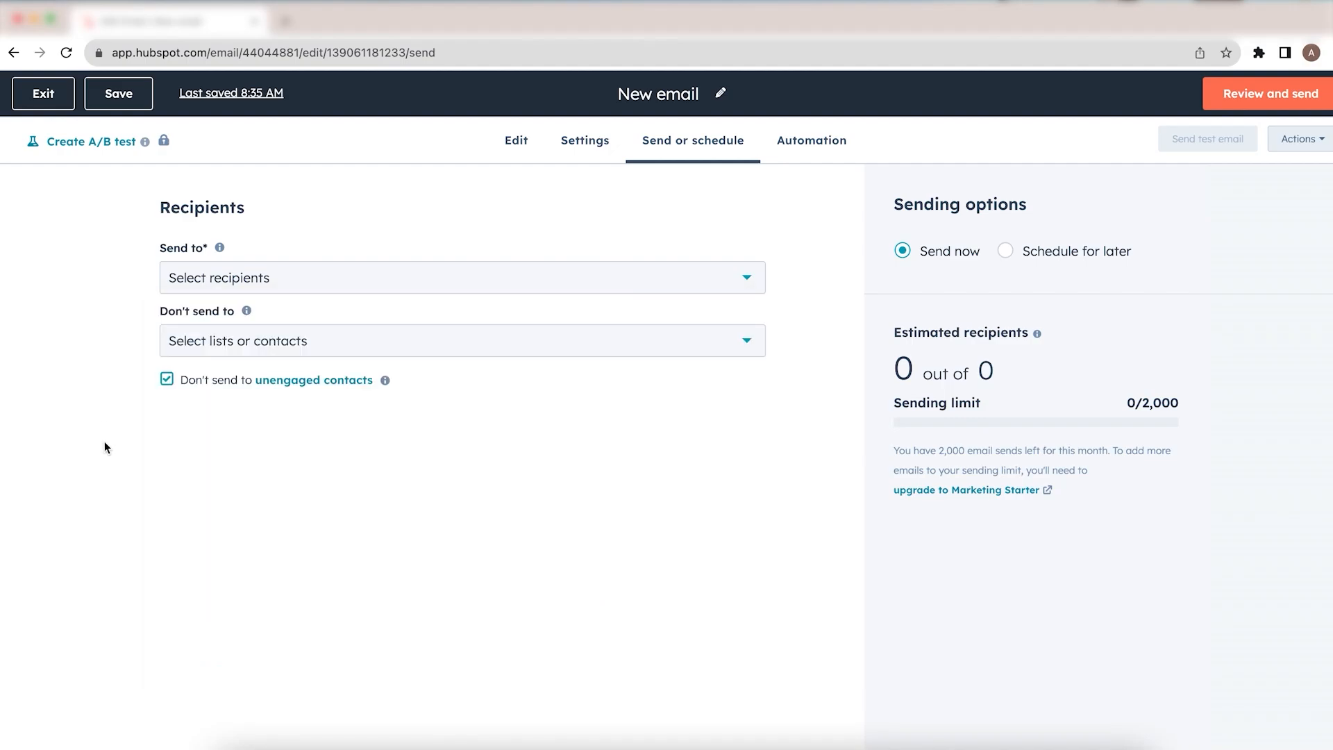
pyautogui.click(477, 351)
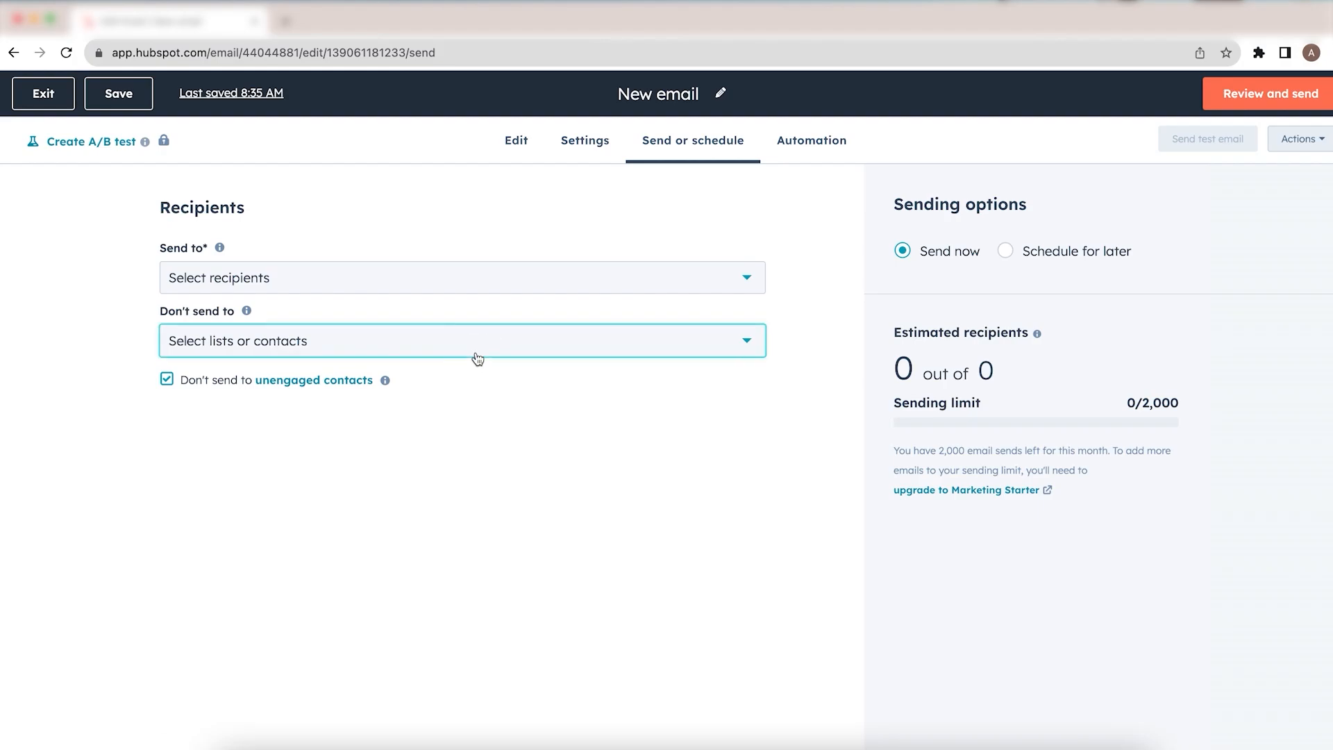
pyautogui.click(110, 400)
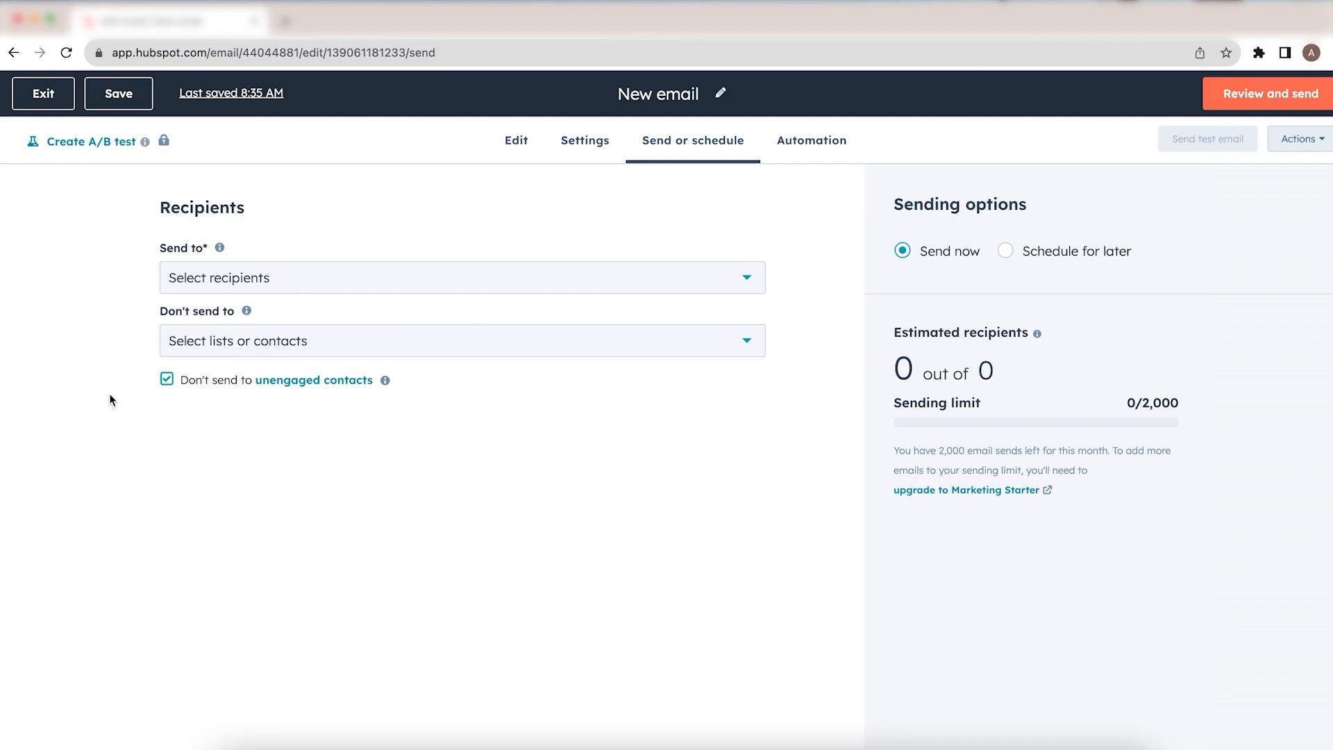
pyautogui.click(275, 342)
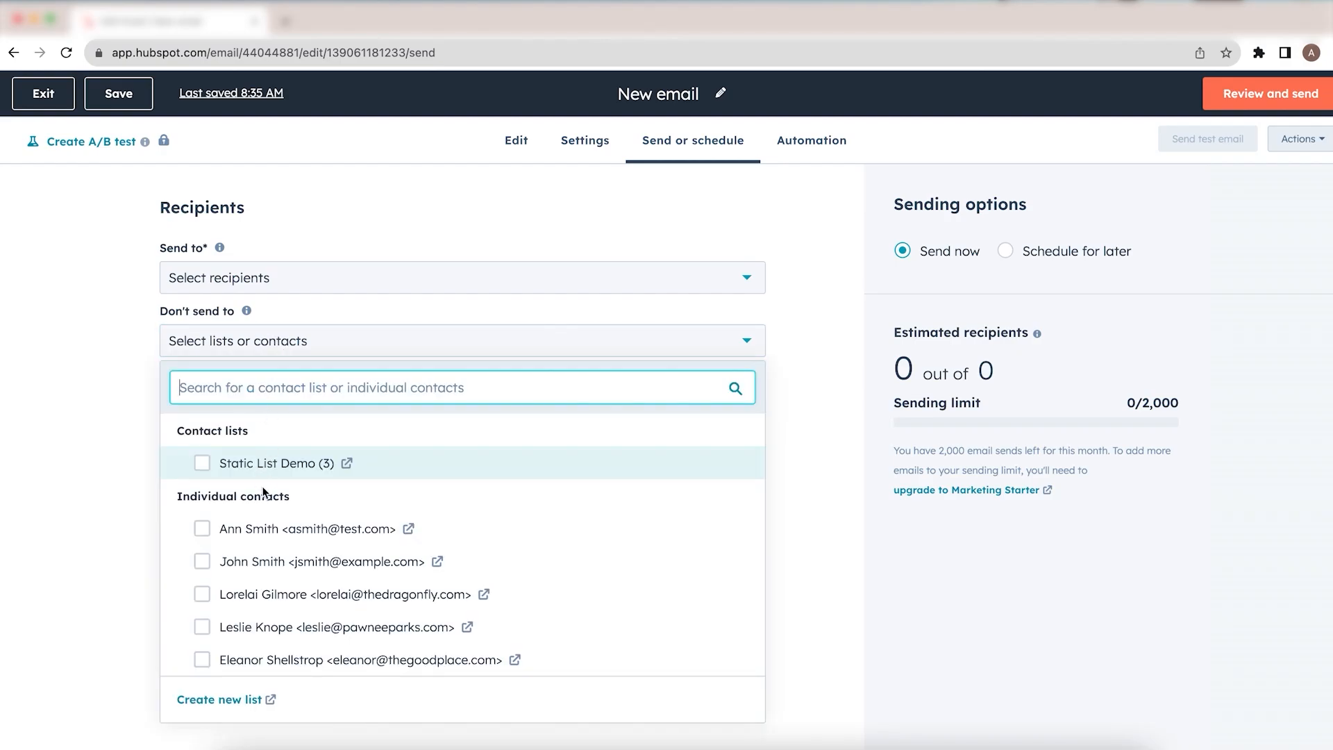
pyautogui.click(10, 357)
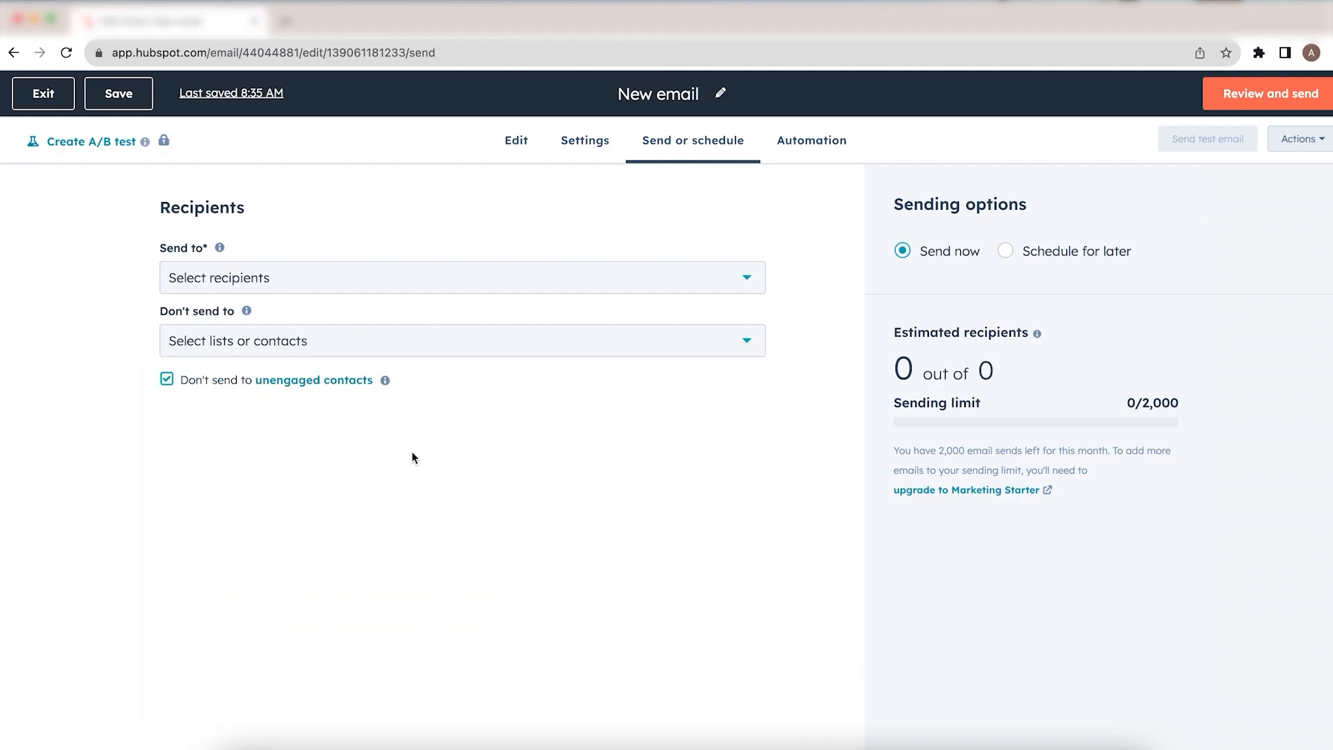
# Step: View the Automation page, choosing to explore on your own, and return to Send or schedule
pyautogui.click(814, 147)
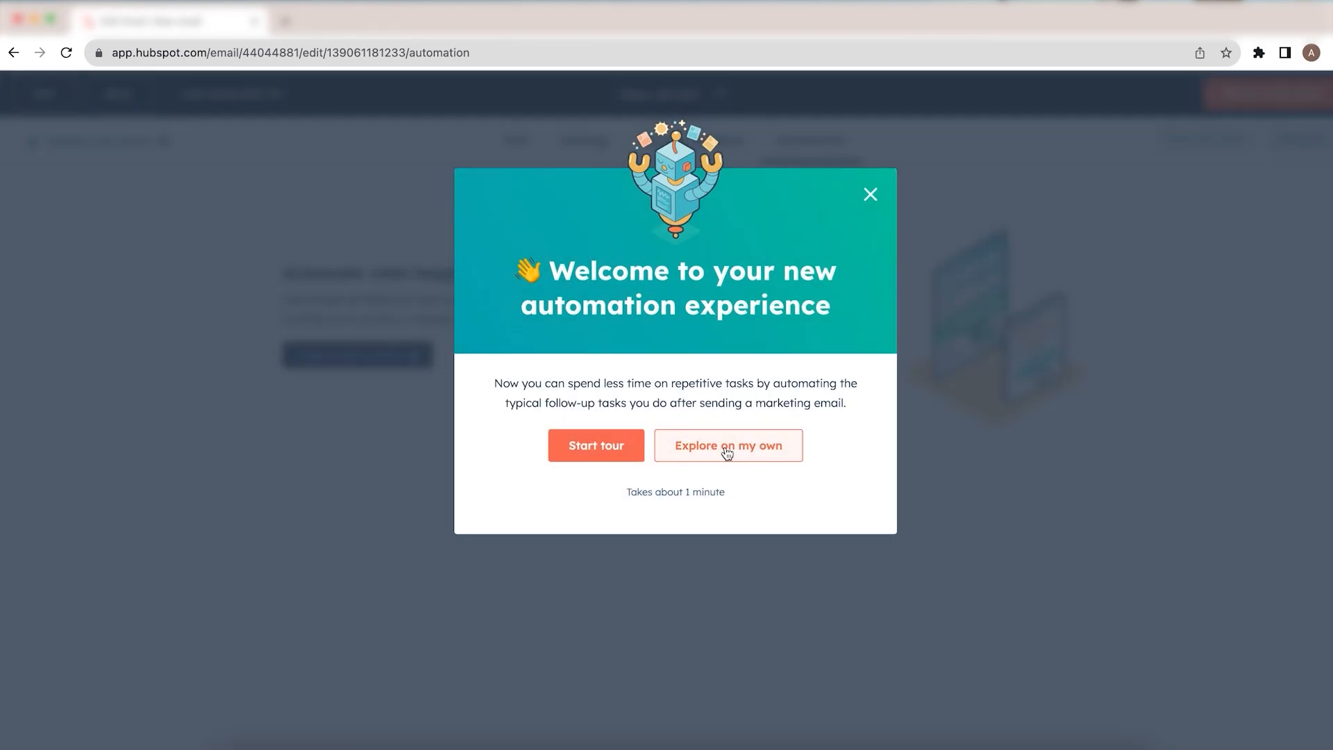
pyautogui.click(727, 454)
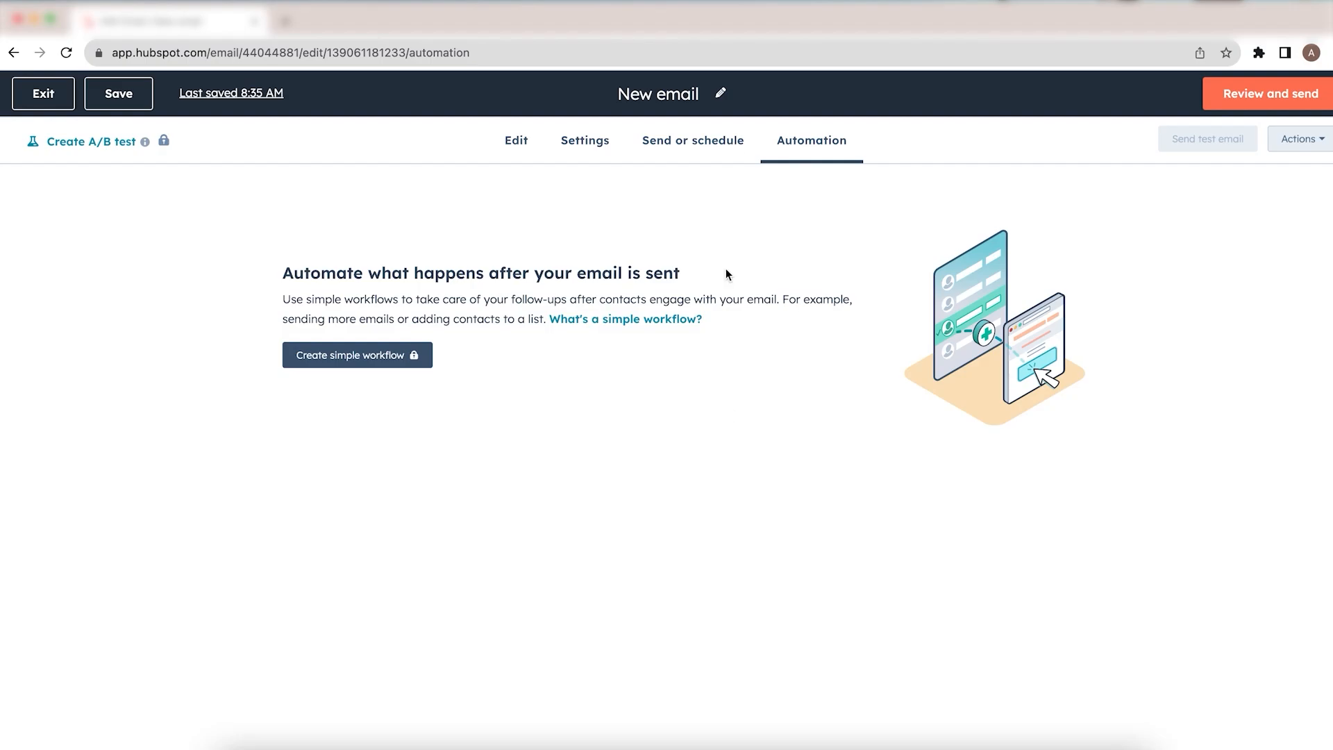
pyautogui.click(712, 148)
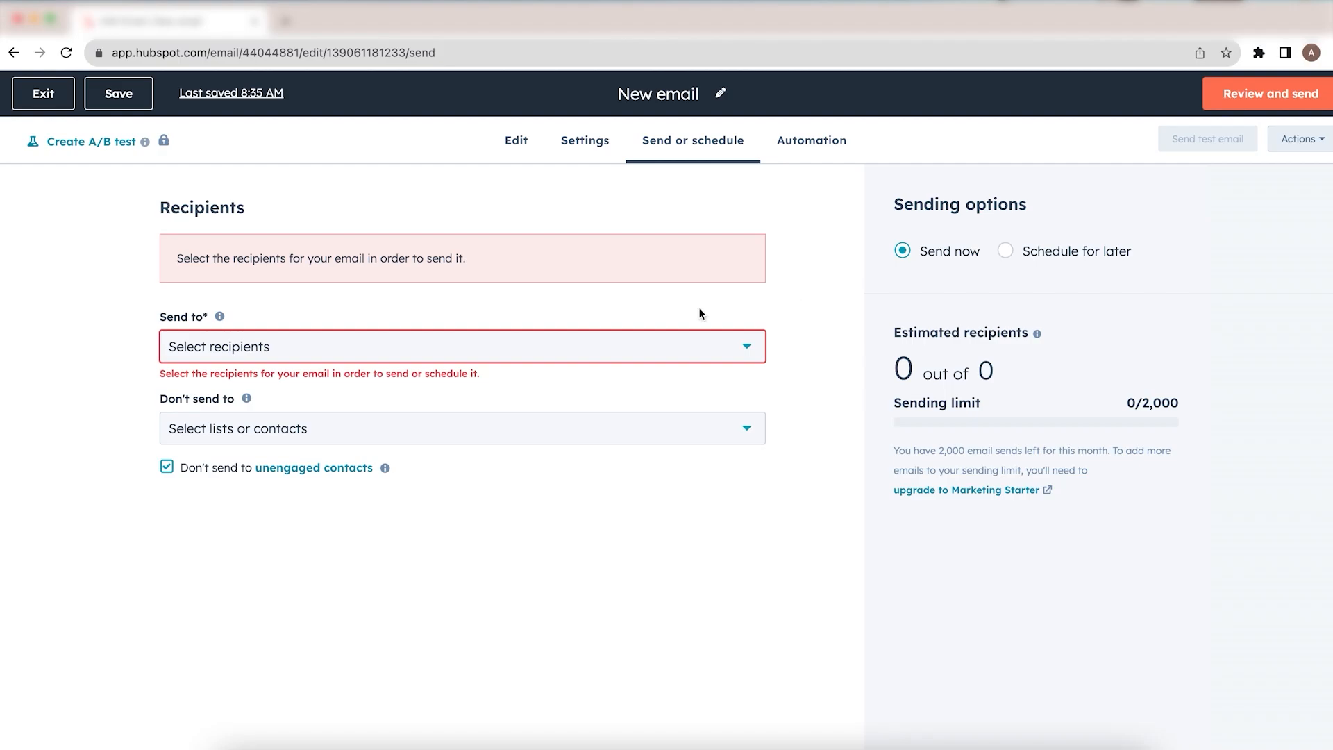
# Step: Add the first individual contact to the Send to recipients and choose Review and send
pyautogui.click(669, 353)
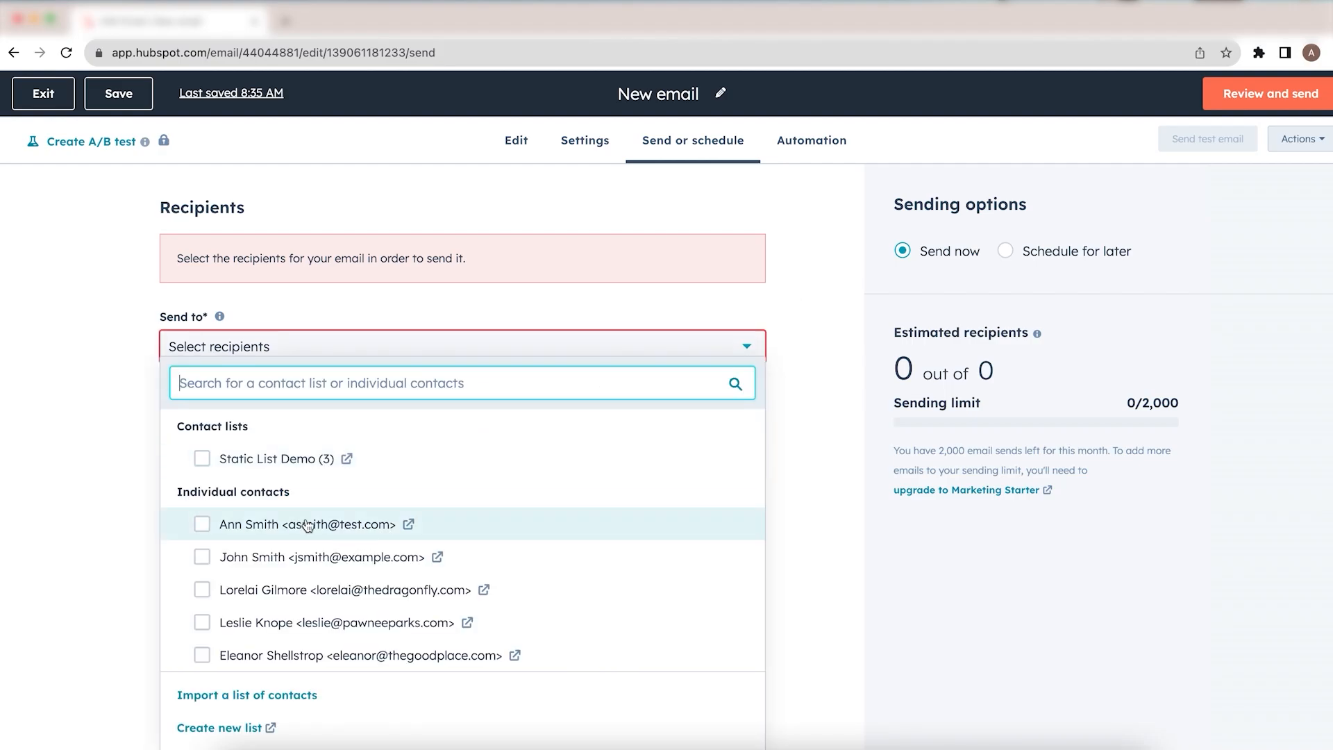
pyautogui.click(202, 526)
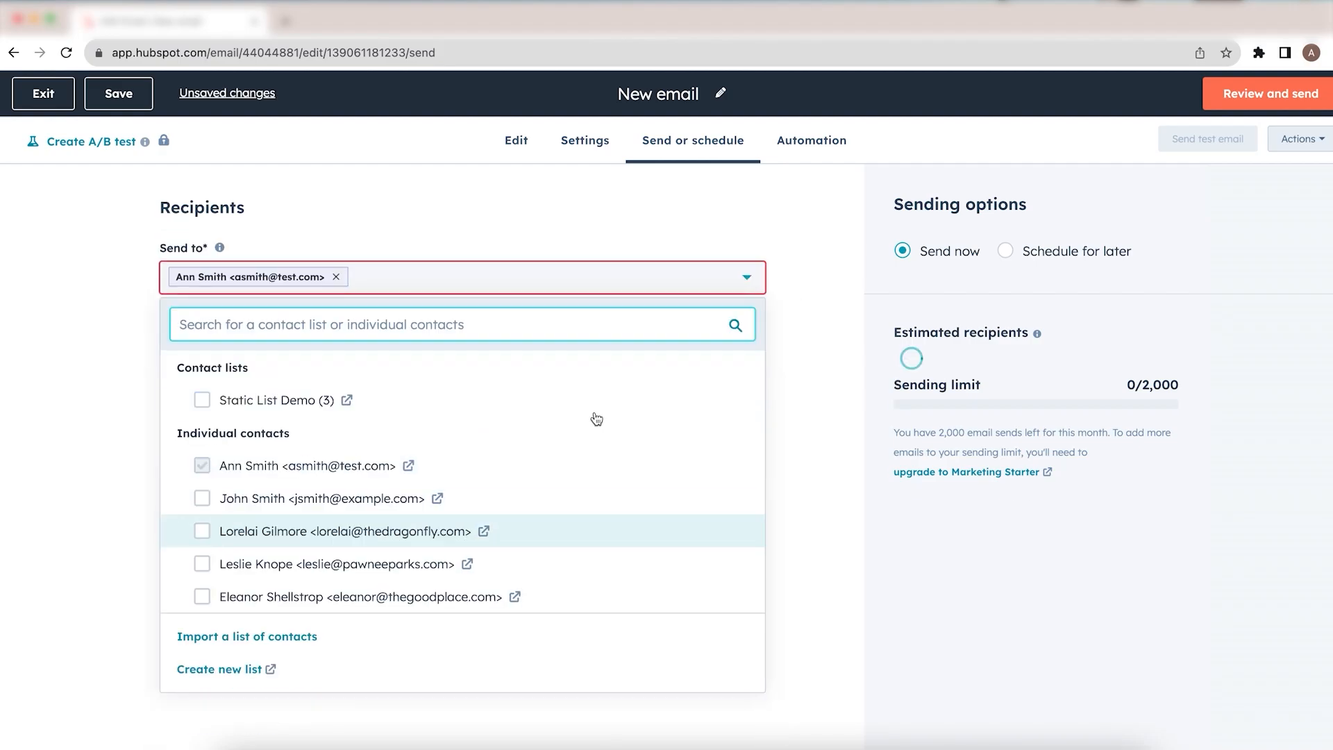
pyautogui.click(874, 257)
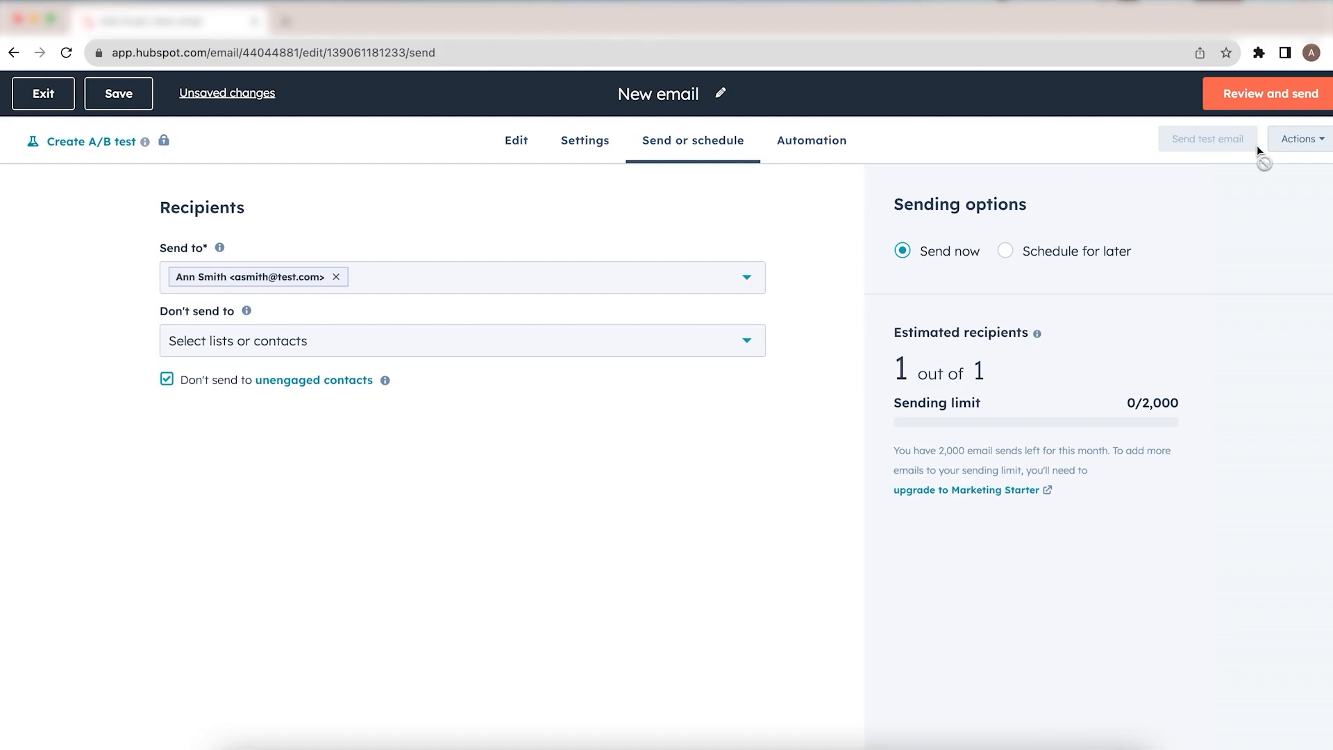
pyautogui.click(1263, 108)
# Step: Preview the email and scroll through its desktop and mobile renderings
pyautogui.click(1310, 142)
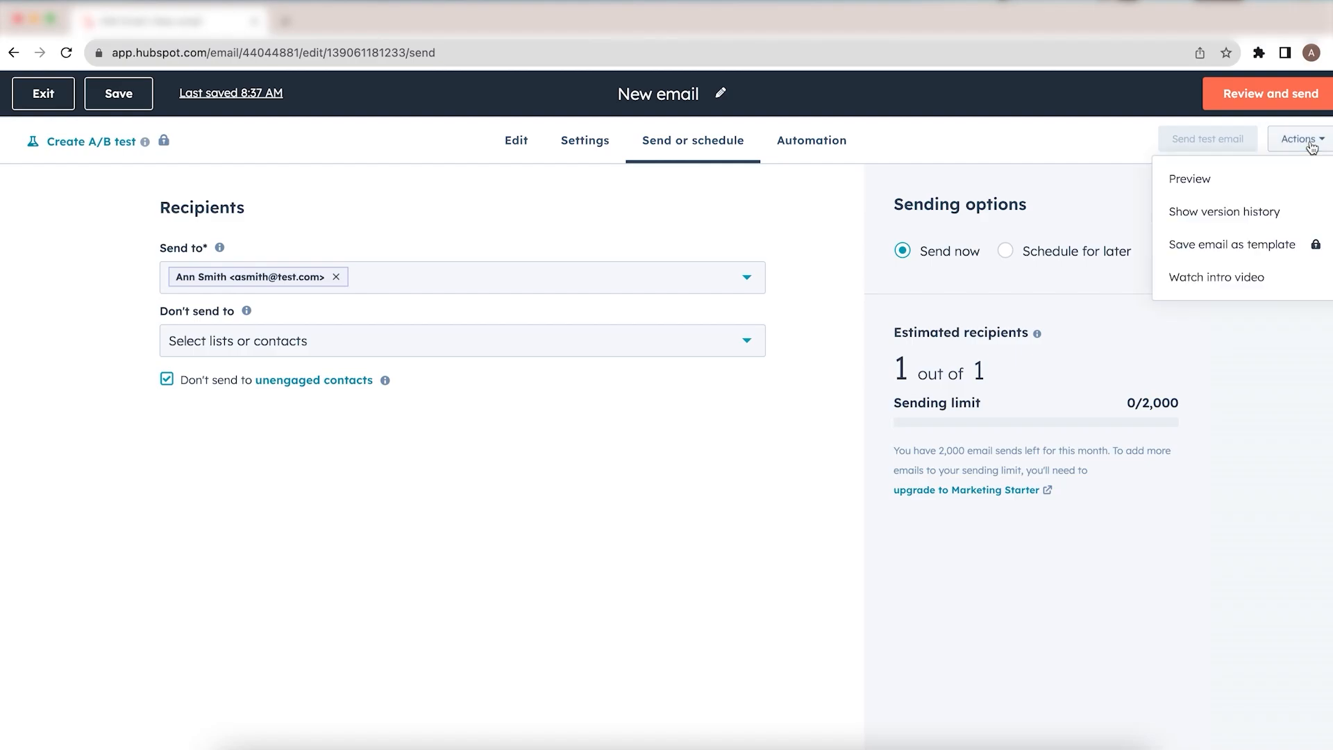
pyautogui.click(1274, 184)
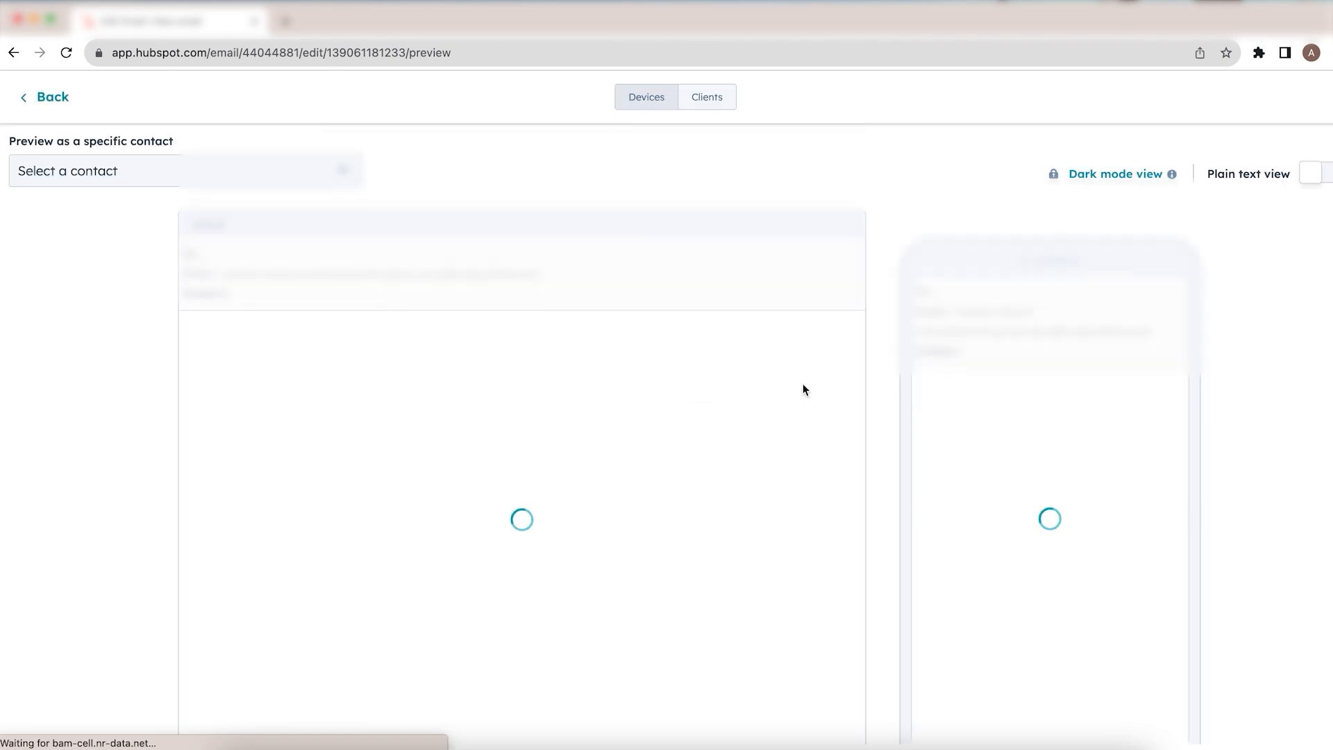
pyautogui.scroll(-1, 803, 385)
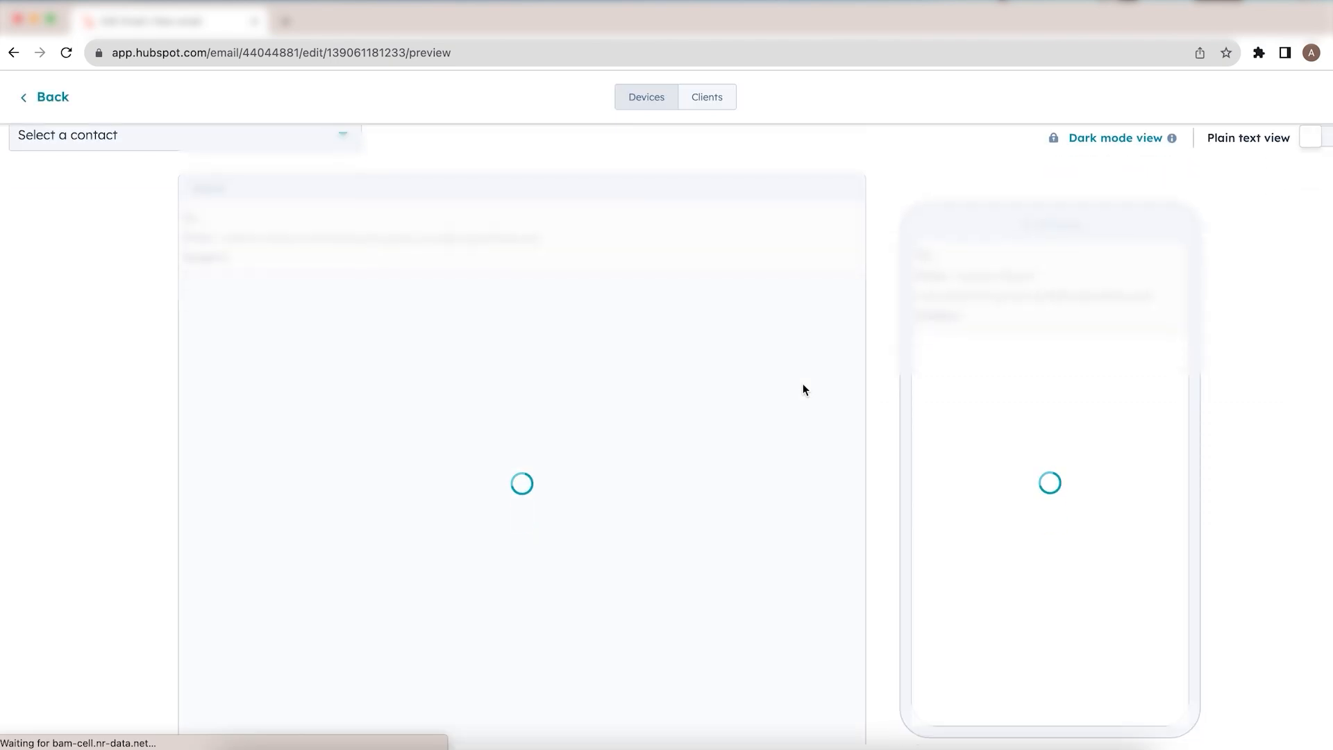
pyautogui.scroll(1, 802, 391)
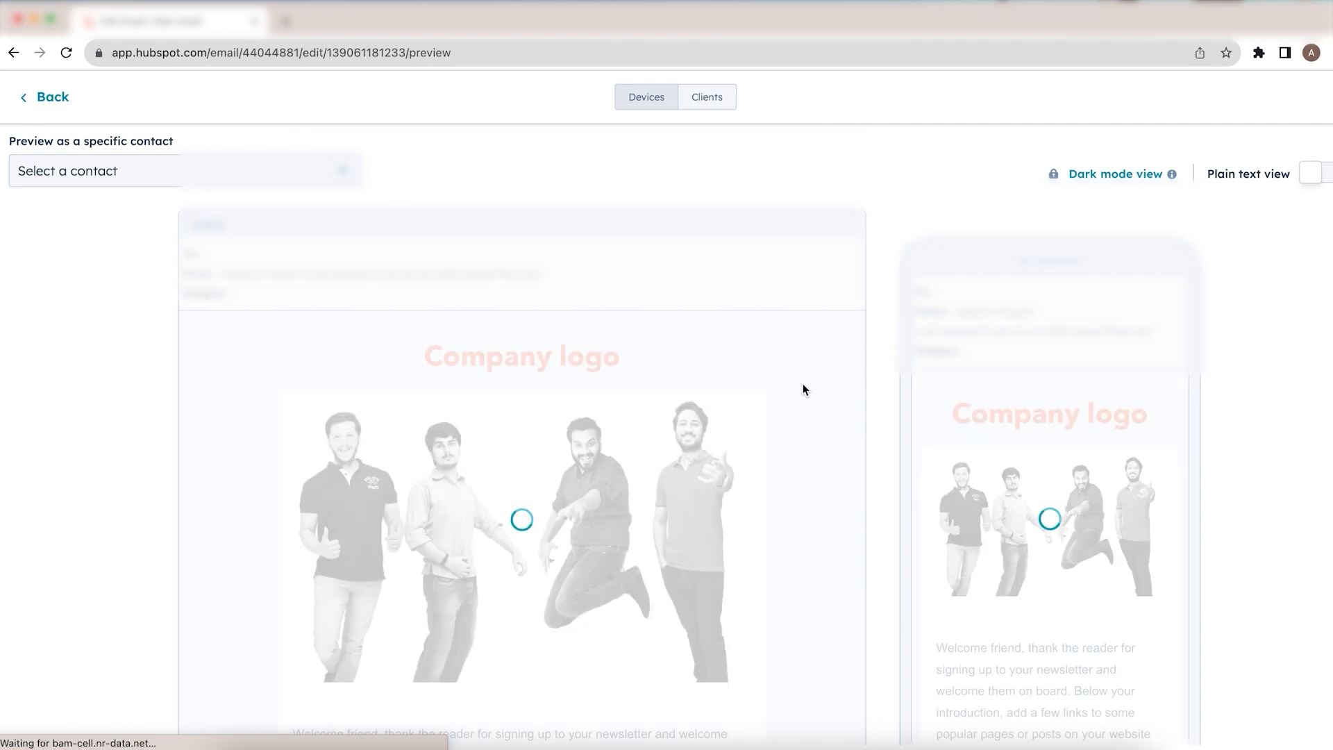
pyautogui.scroll(-1, 757, 465)
pyautogui.scroll(-6, 757, 465)
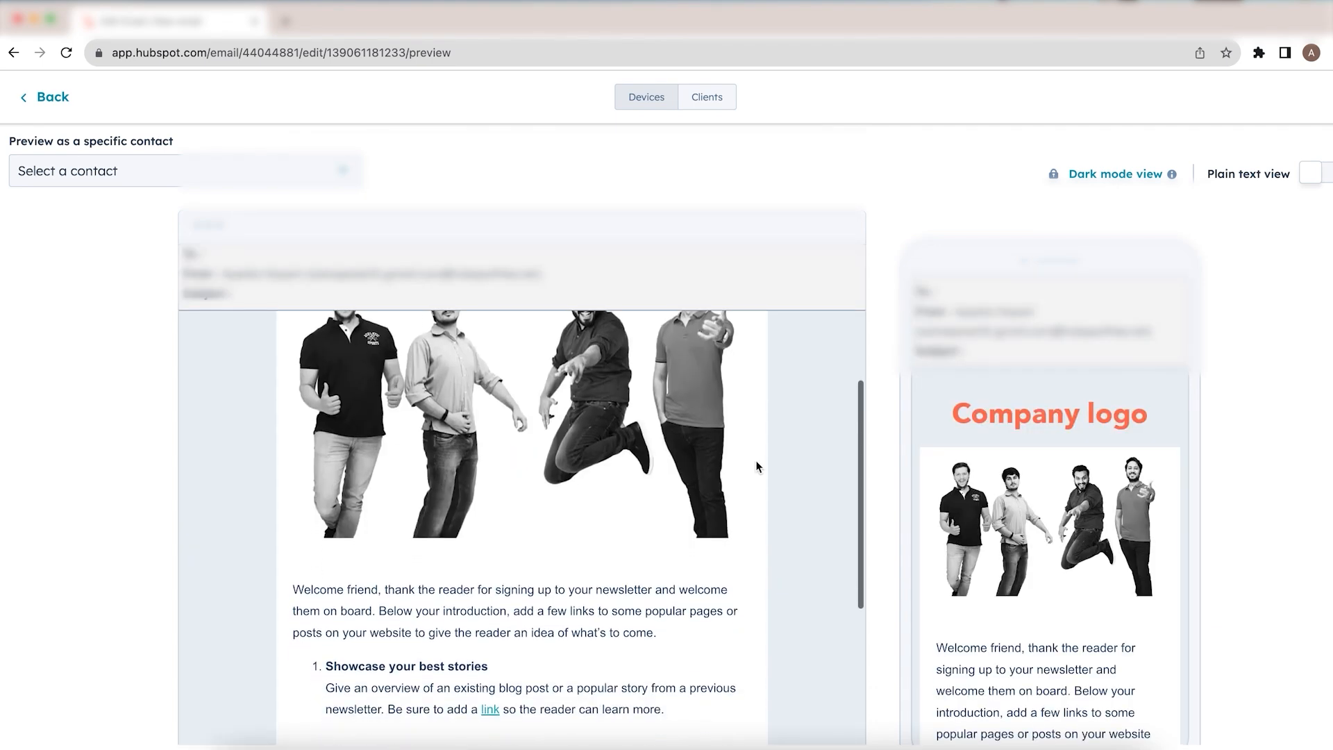
pyautogui.scroll(-1, 757, 466)
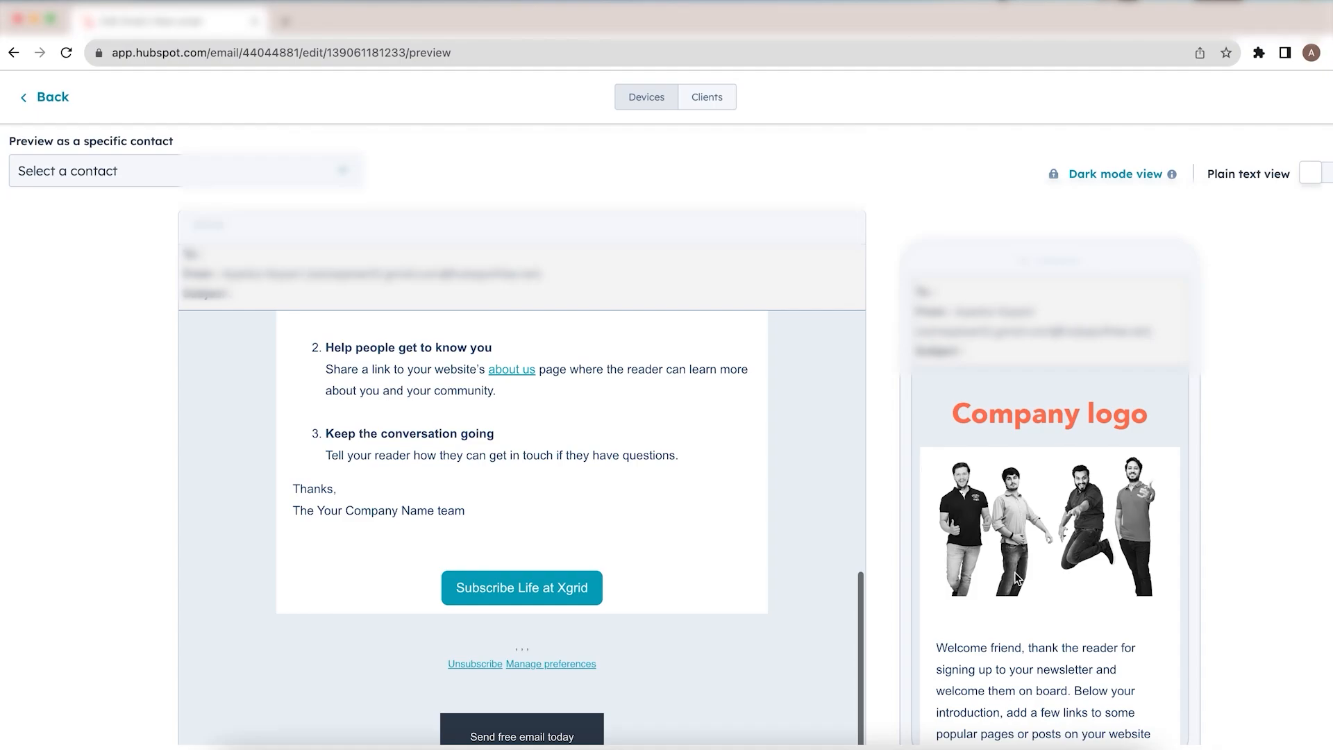
pyautogui.scroll(-5, 1015, 572)
pyautogui.scroll(-6, 1015, 572)
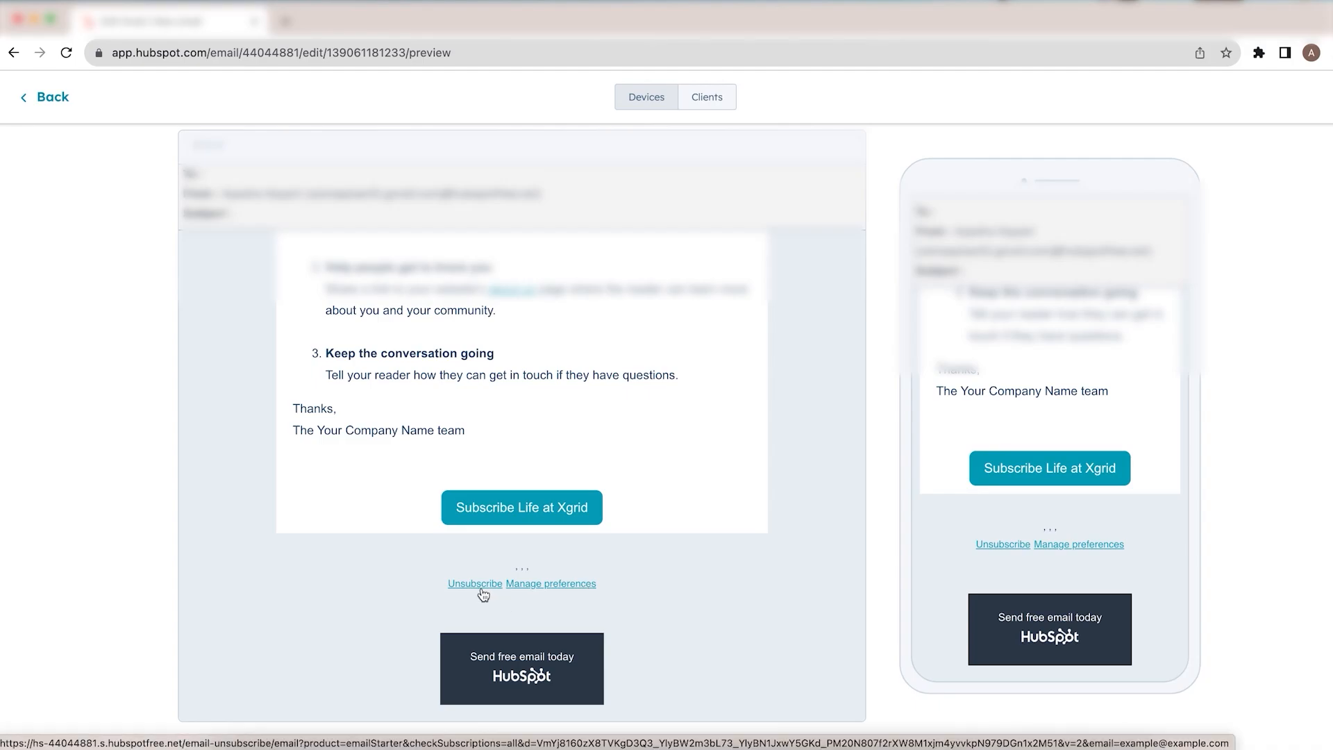
pyautogui.scroll(10, 710, 522)
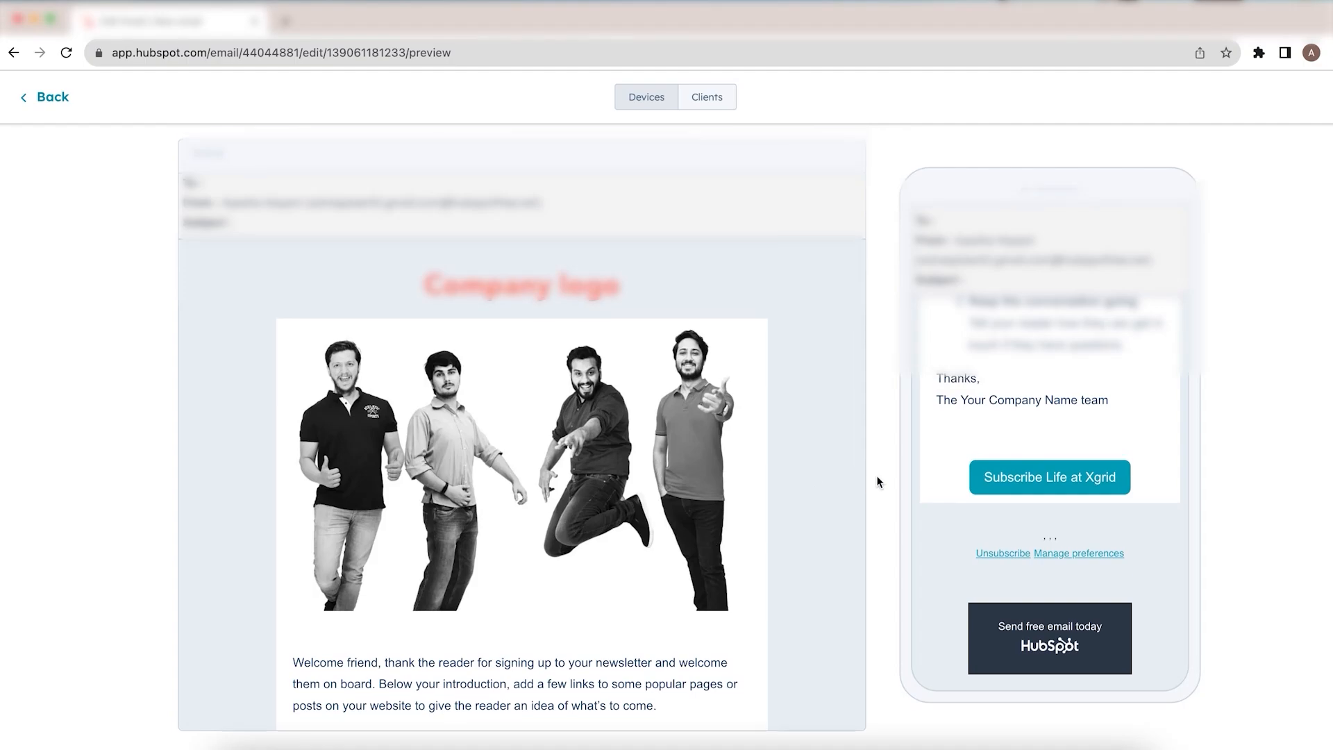
pyautogui.scroll(2, 877, 481)
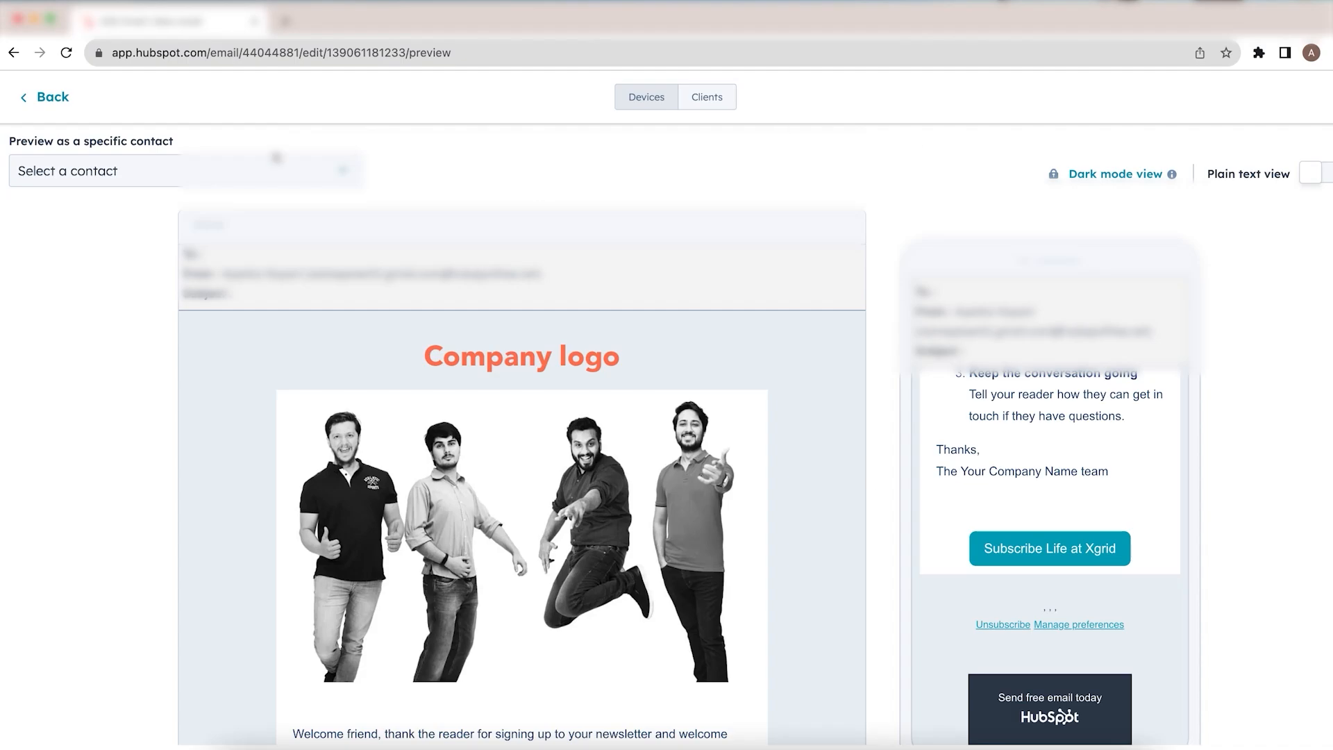
# Step: Go back from the preview and exit the email editor
pyautogui.click(45, 104)
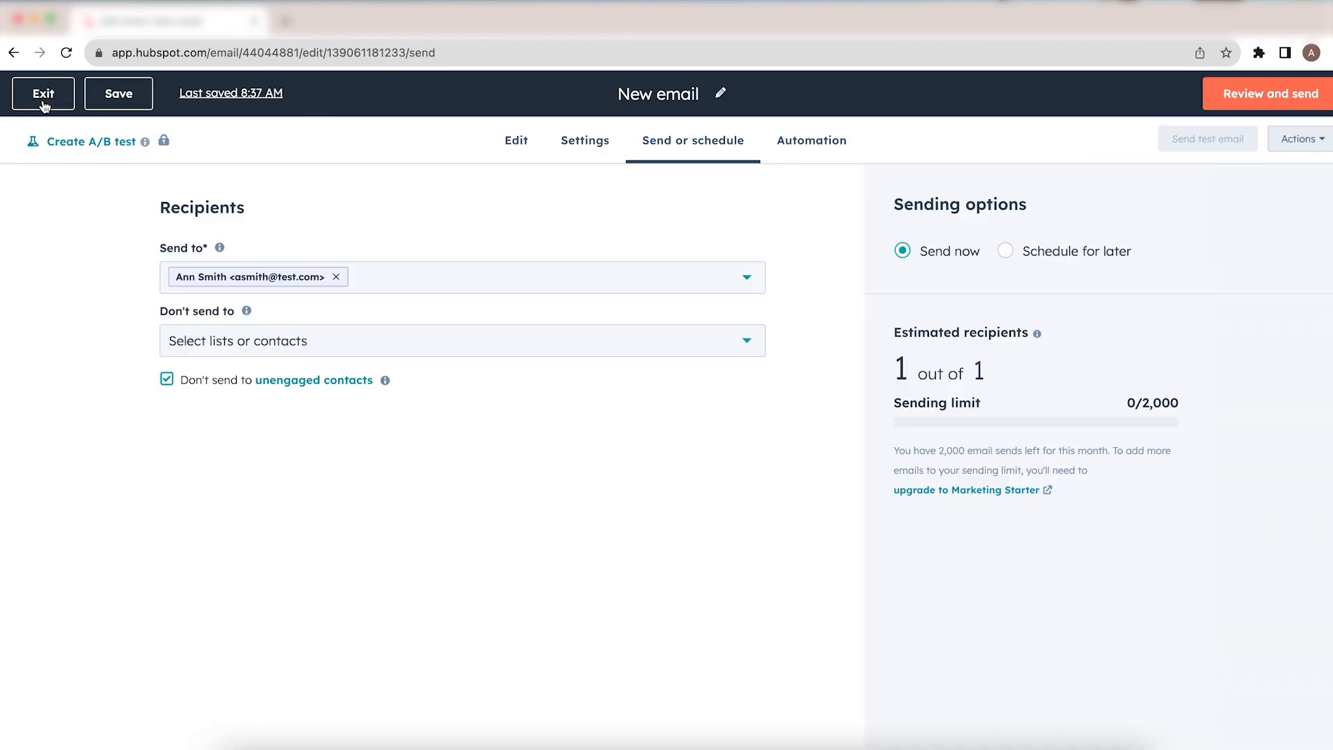
pyautogui.click(43, 104)
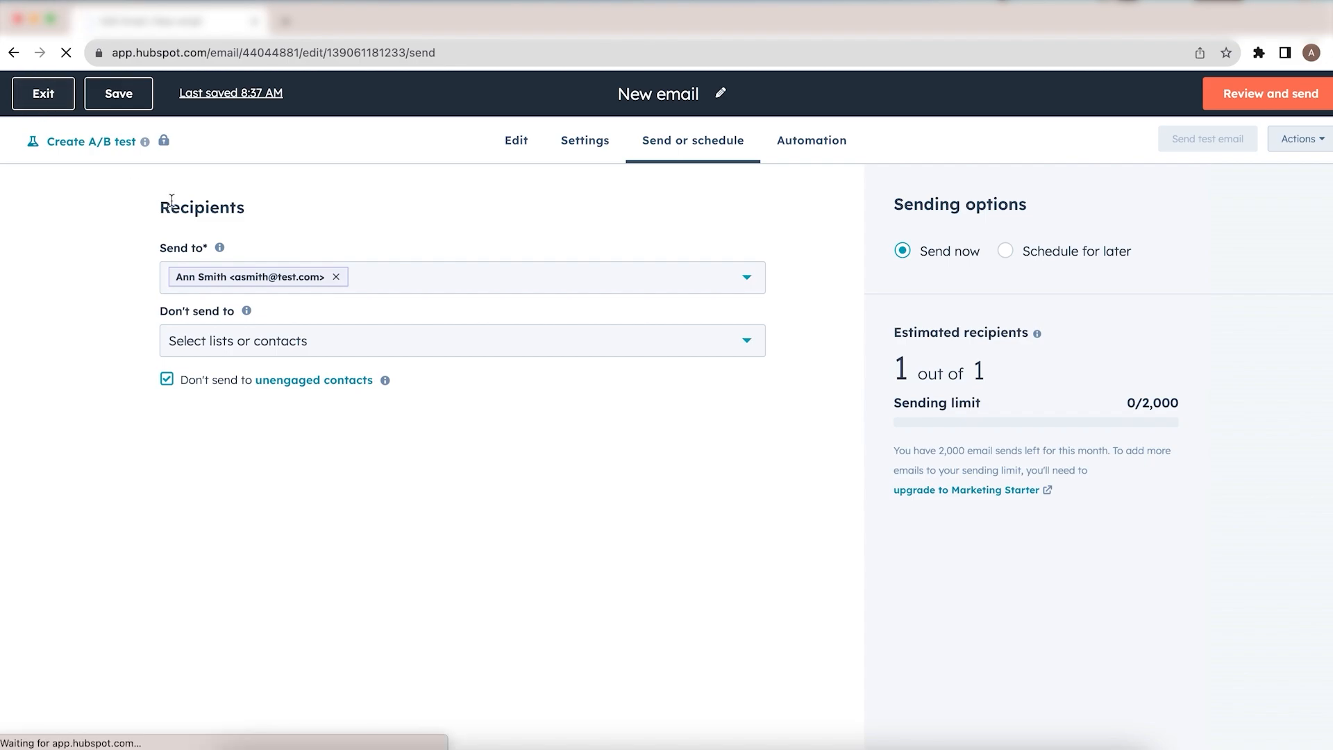